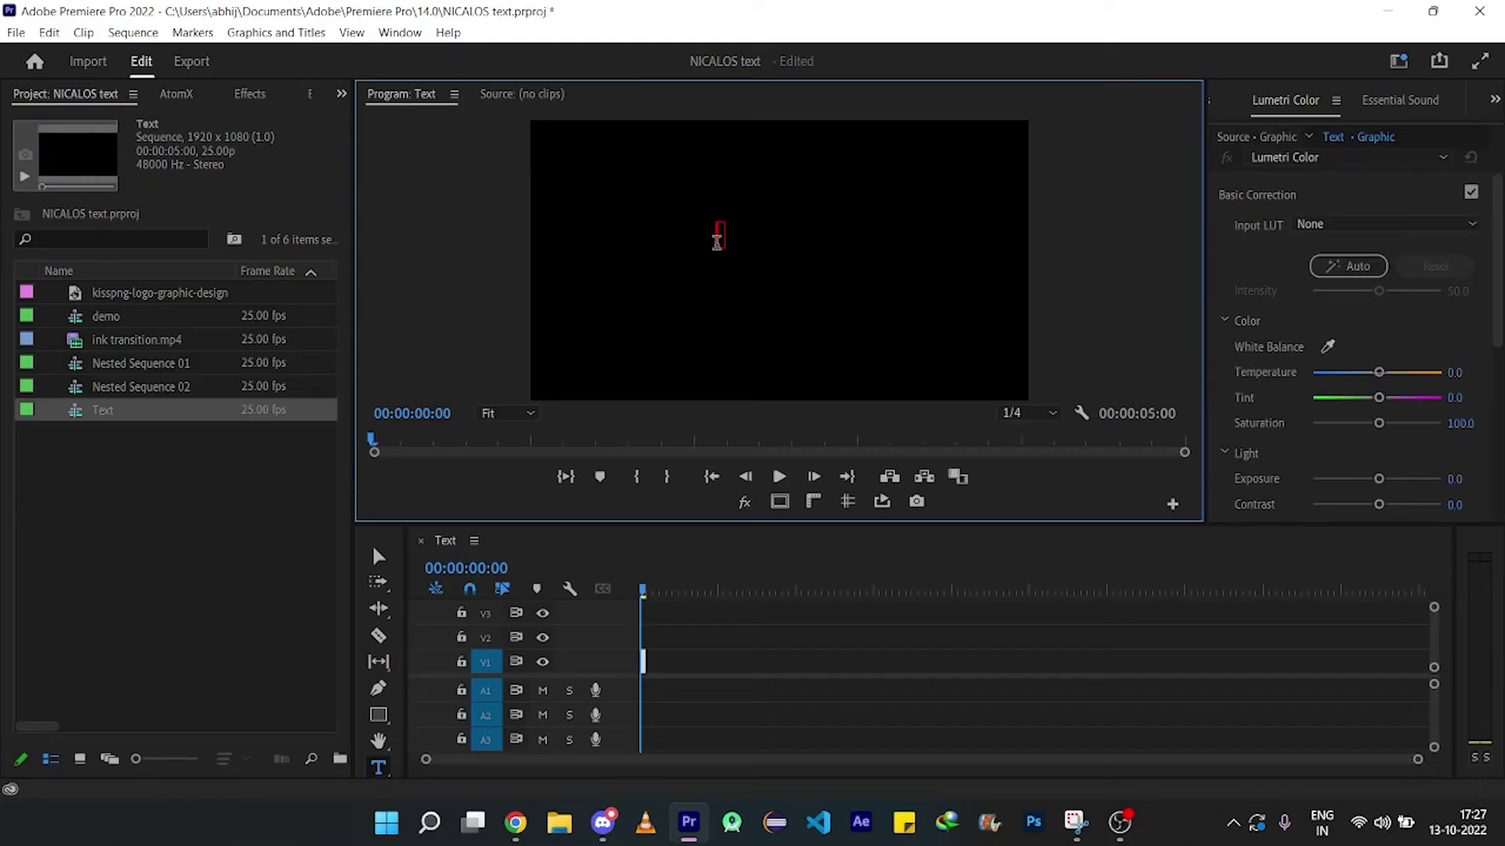
- Enter the person's name as title text in the frame, creating a graphic clip on track V1
text(ABHIJIT)
click(379, 556)
drag(1417, 759, 565, 759)
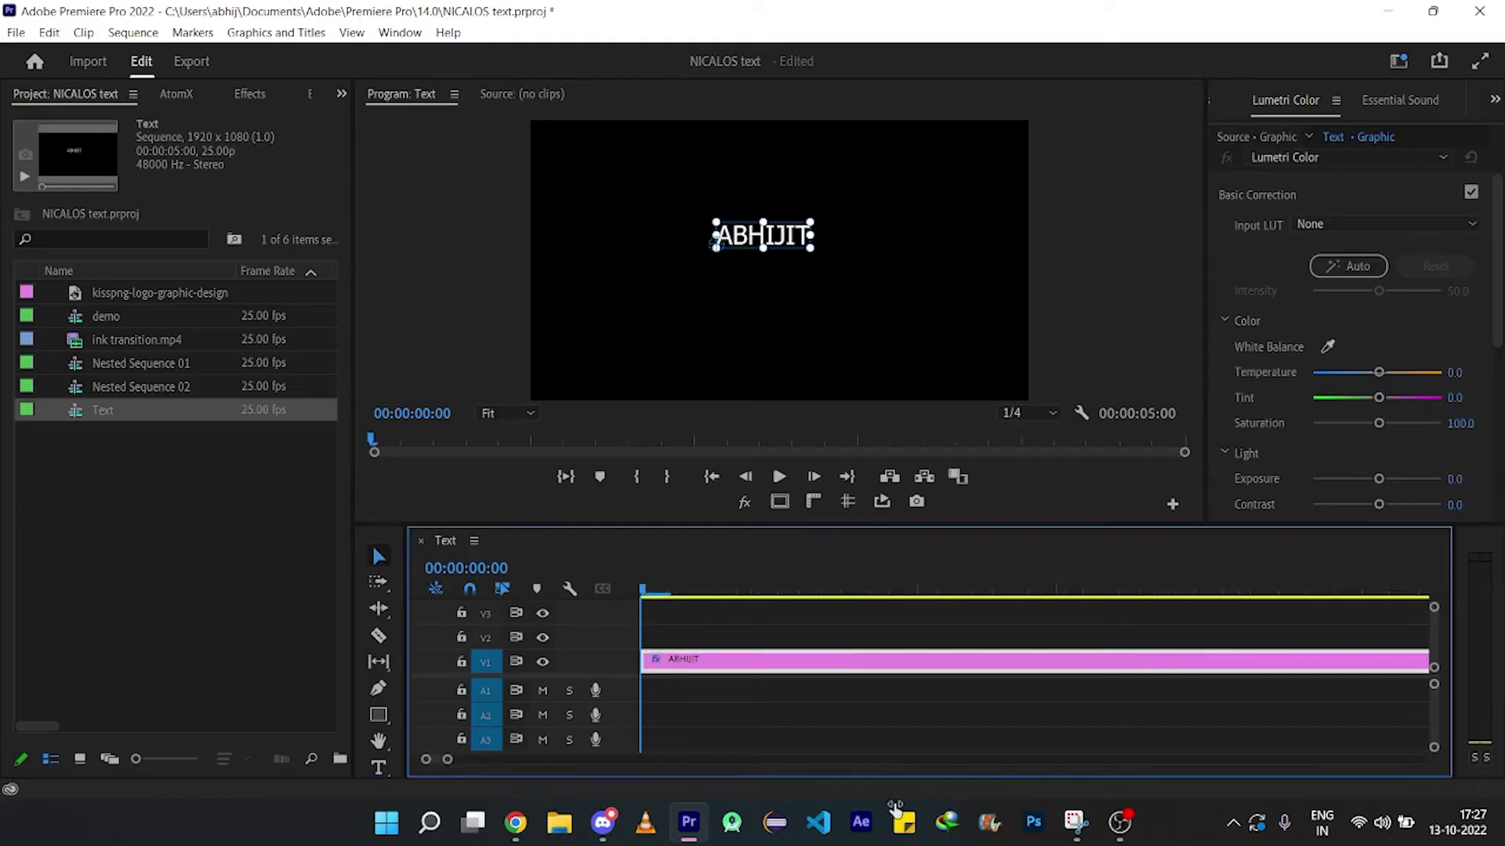
drag(835, 662, 796, 662)
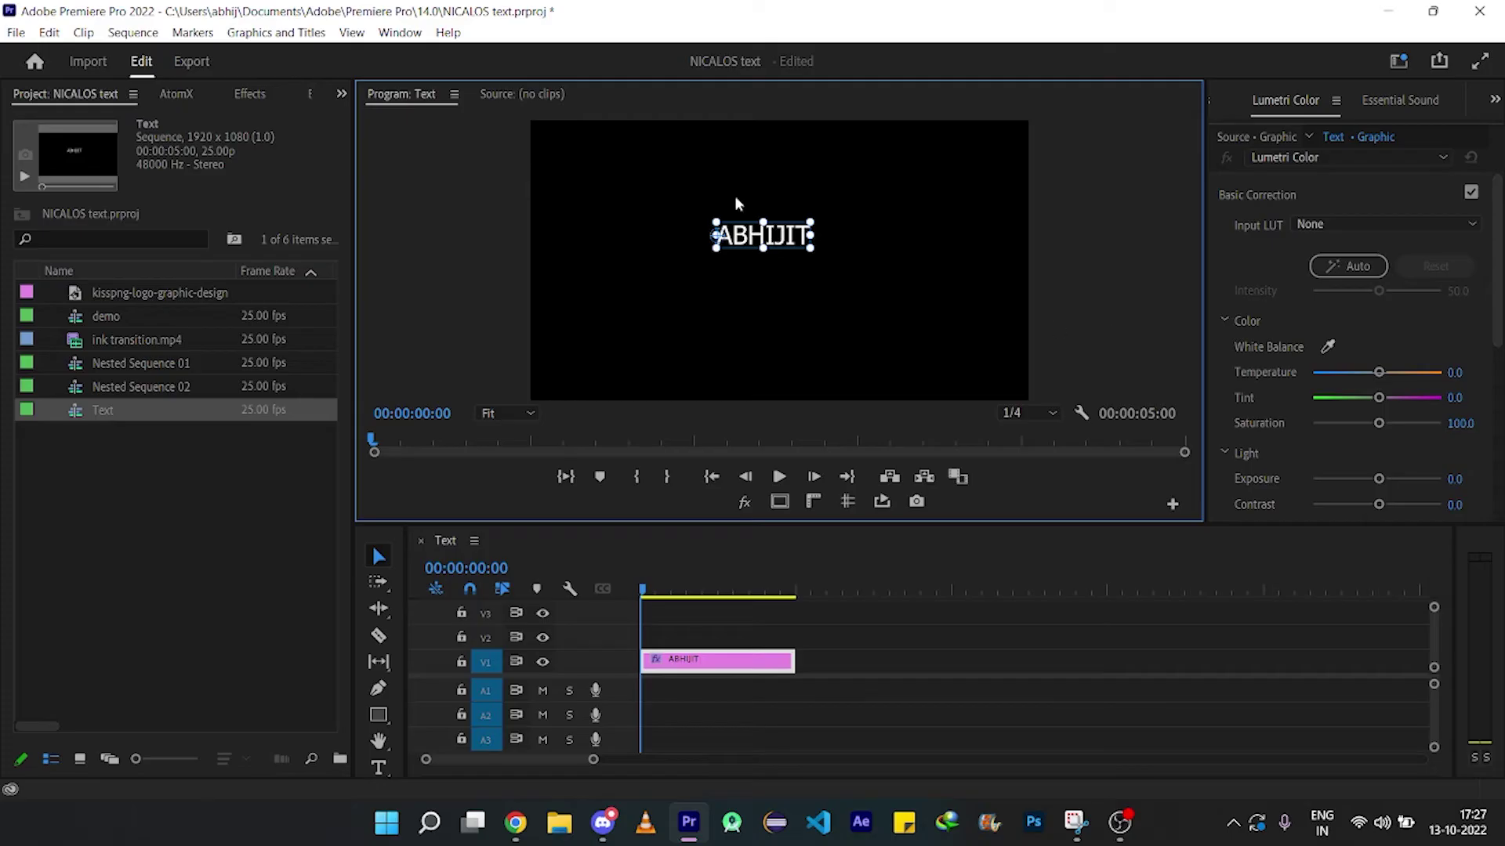
- Scale the title text to 148% and set its font to Bauhaus 93
drag(907, 368, 1076, 320)
scroll(1280, 105, up, 1)
click(1329, 346)
text(a)
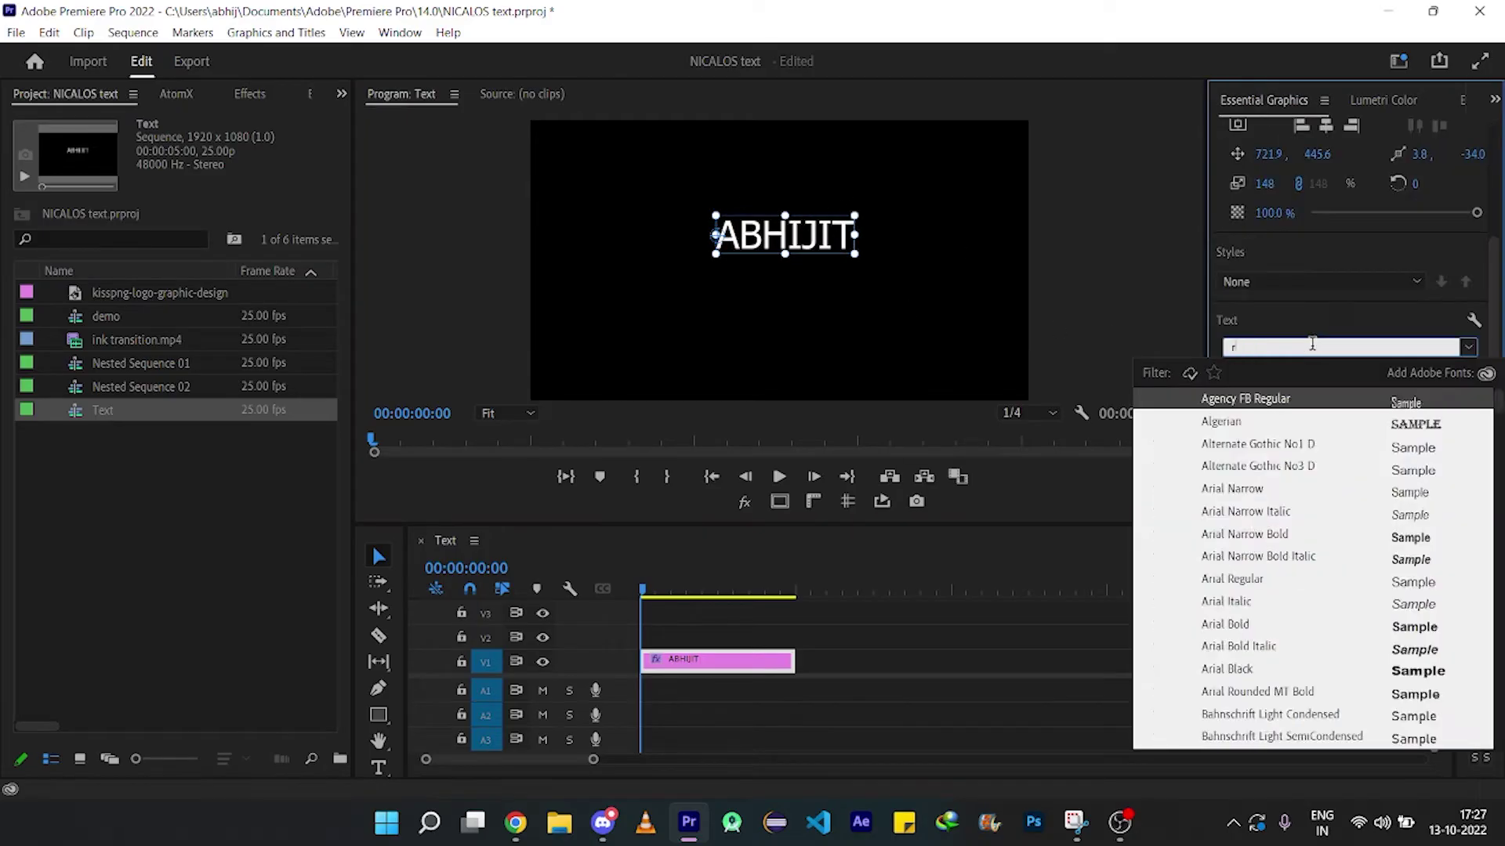
click(1360, 423)
click(1361, 347)
click(1361, 583)
- Enable a yellow background behind the title text and raise its opacity to the maximum
drag(1496, 379, 1495, 457)
click(1229, 380)
click(1260, 387)
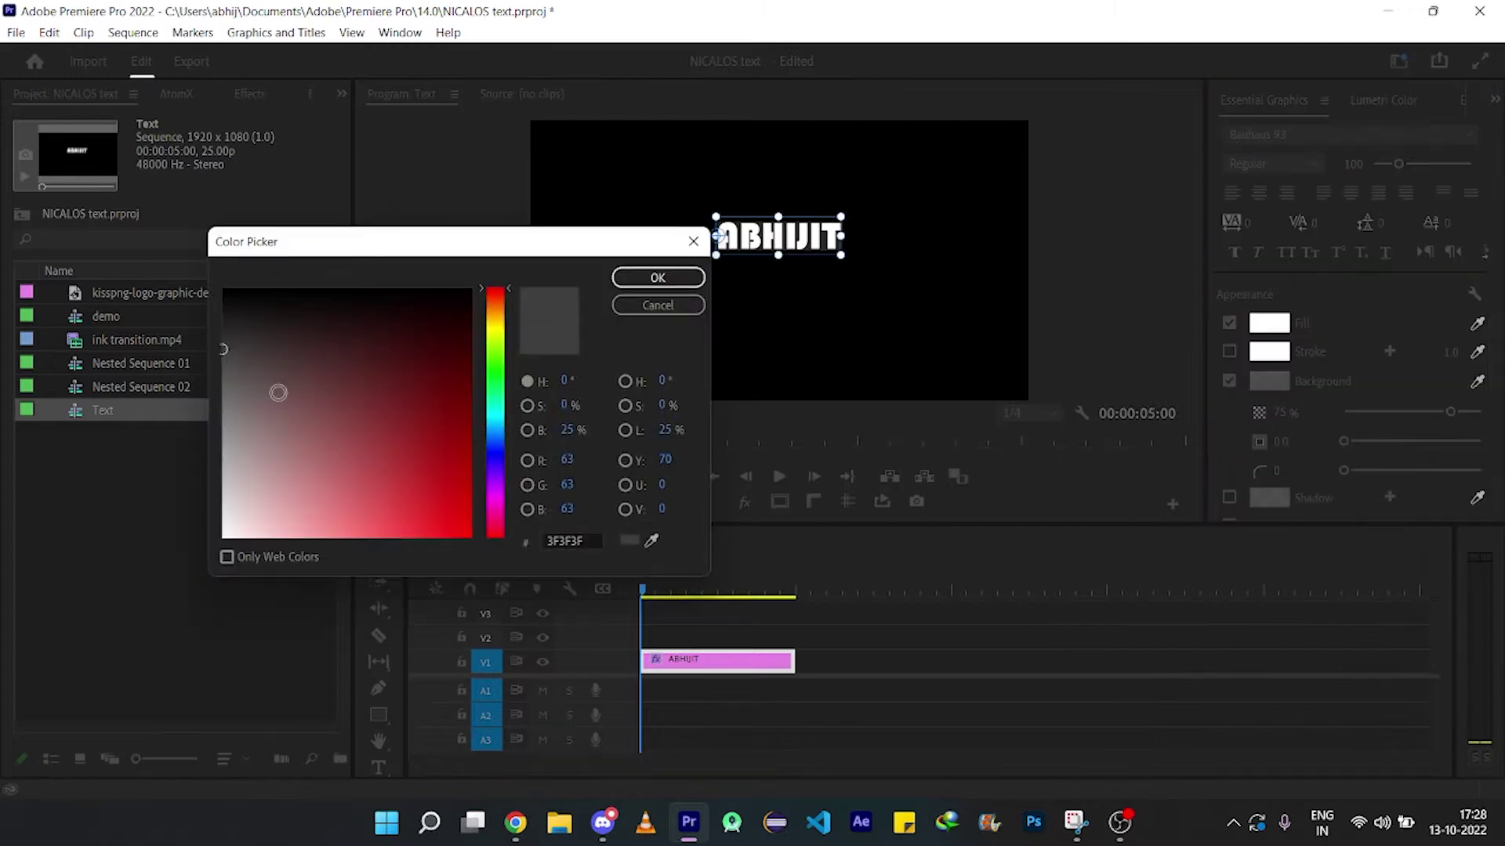
click(495, 331)
click(463, 479)
click(658, 278)
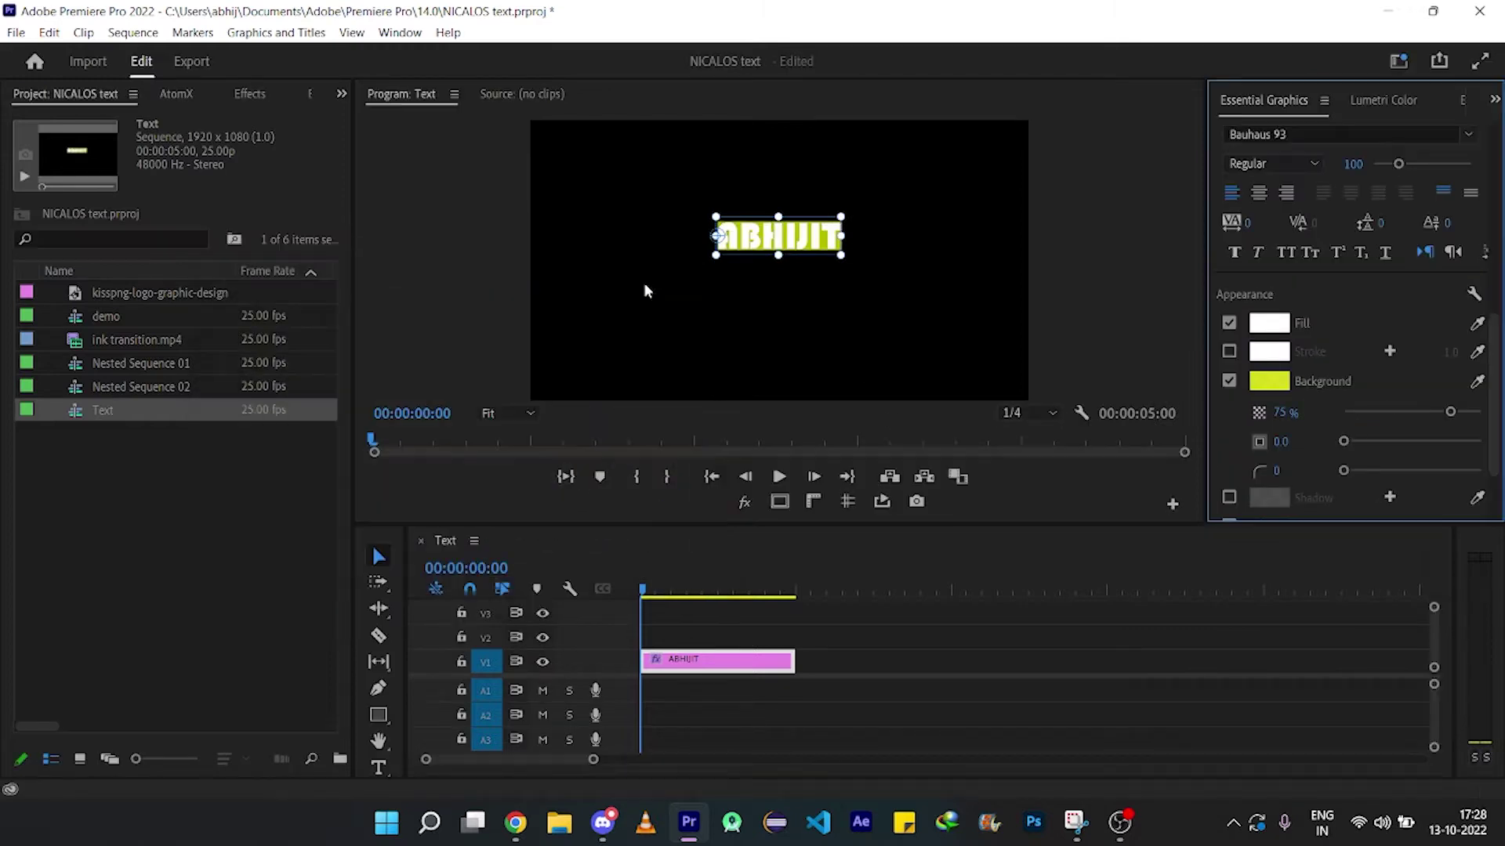
drag(1464, 413, 1481, 412)
- Change the title text's fill colour to black
click(1279, 327)
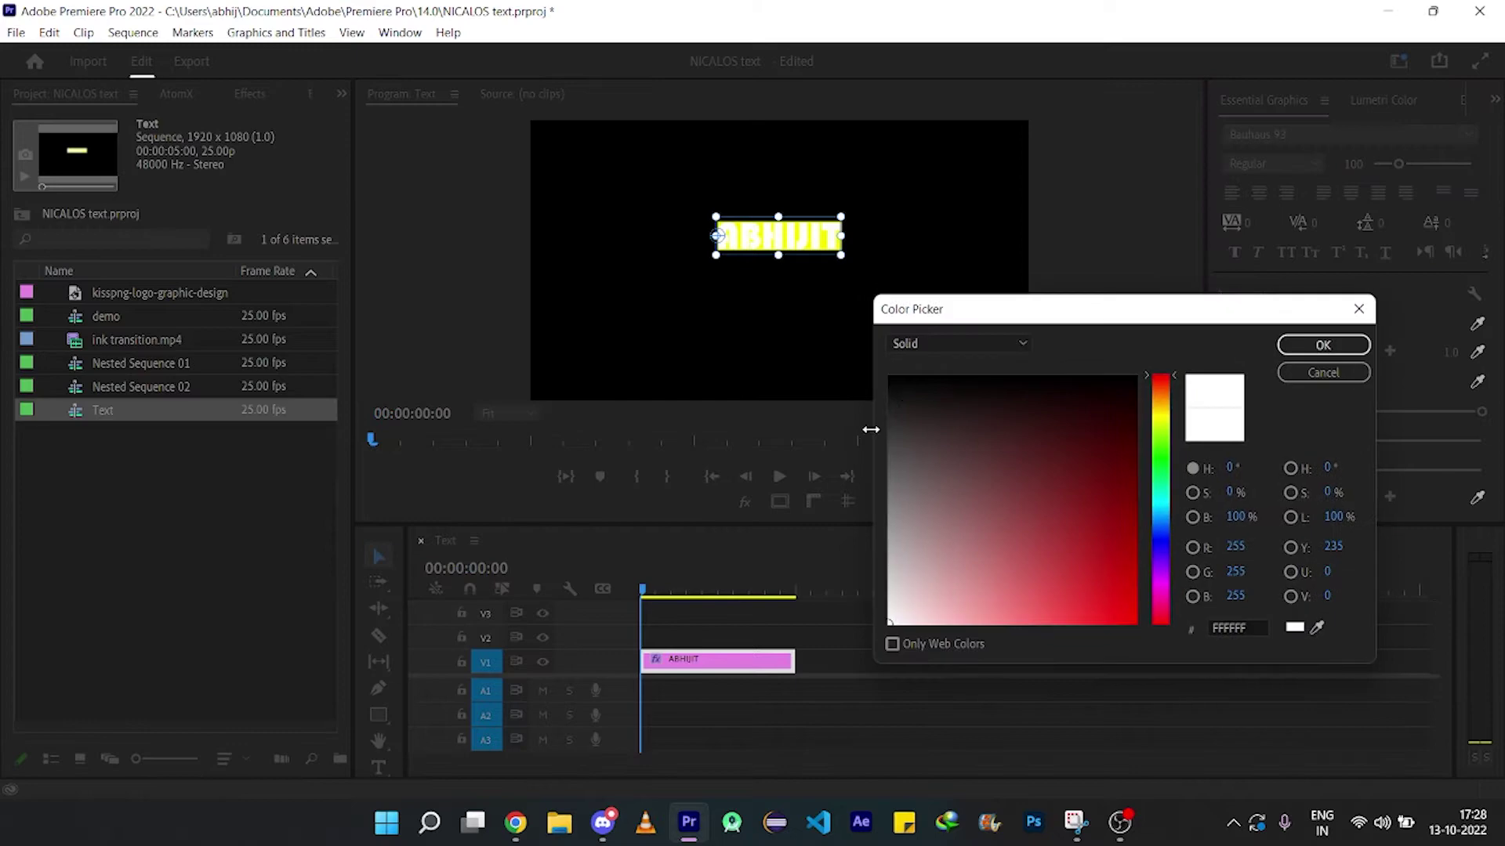
click(844, 354)
click(1345, 341)
- Find the Transform video effect under Distort and apply it to the title clip on V1
click(249, 94)
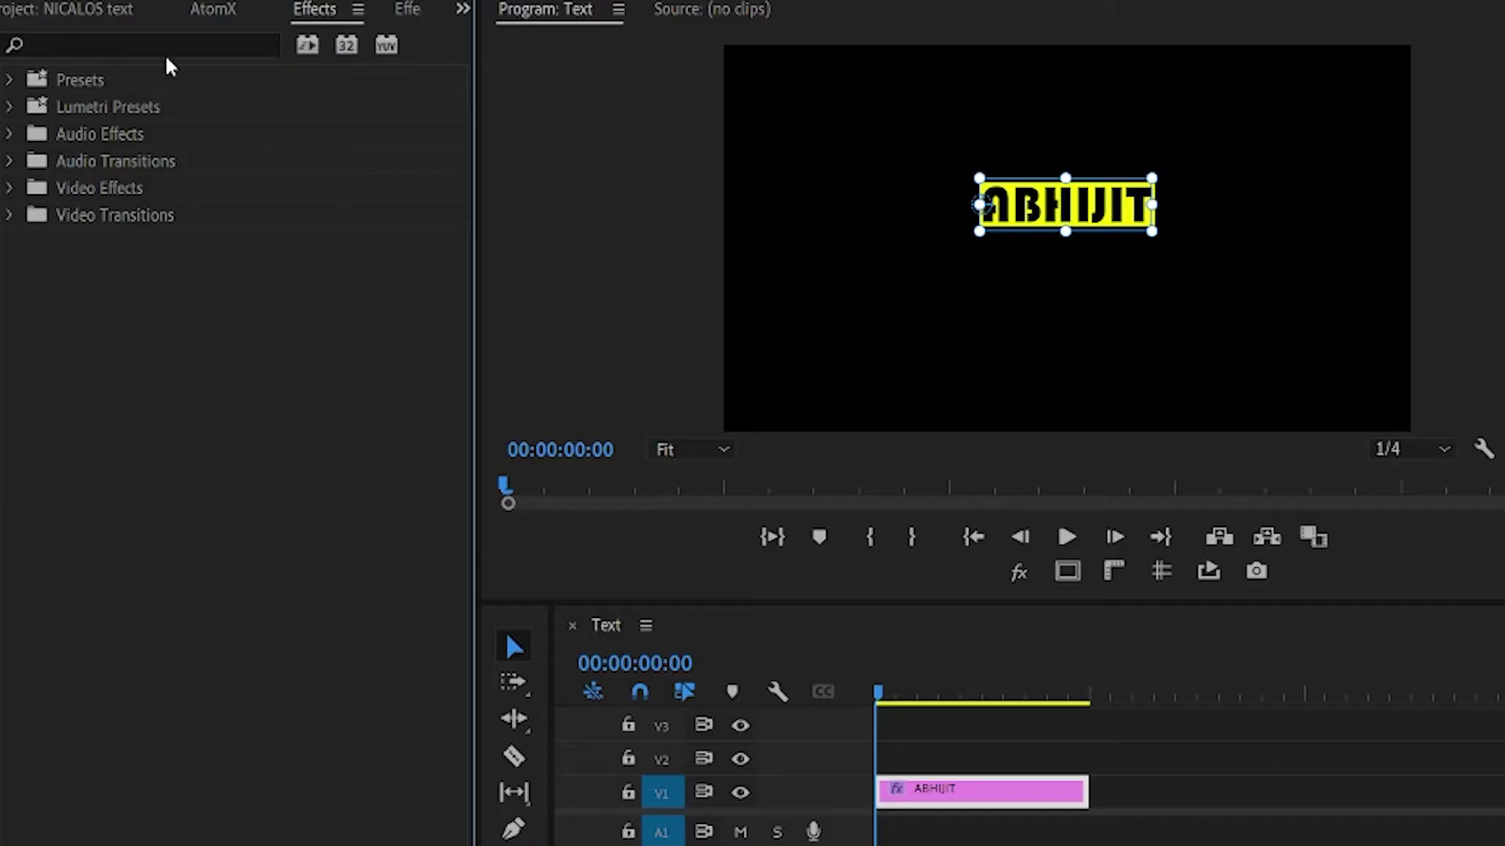
click(126, 120)
text(transf)
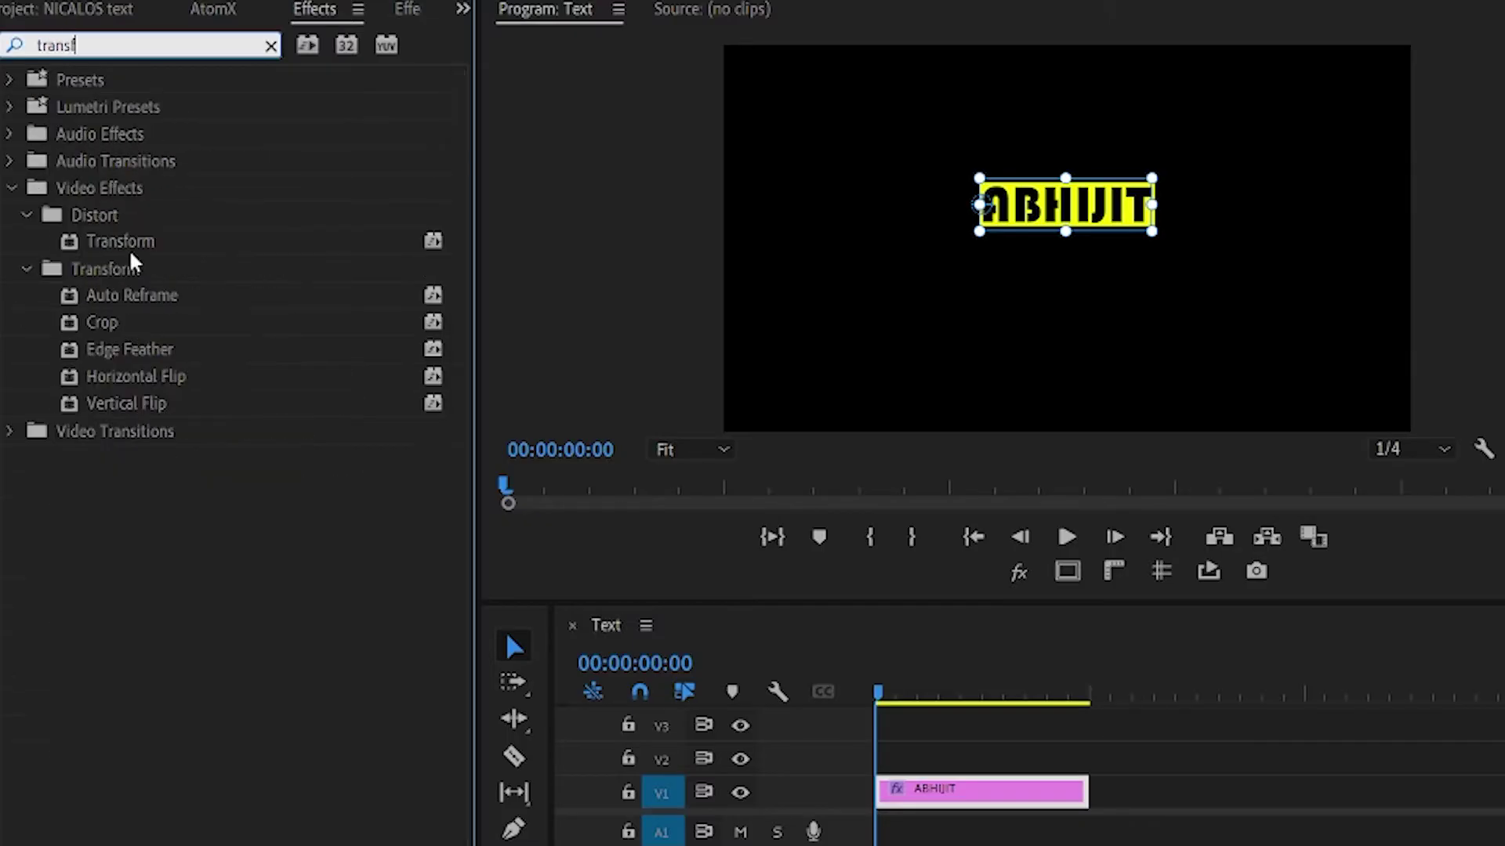
drag(119, 241, 571, 339)
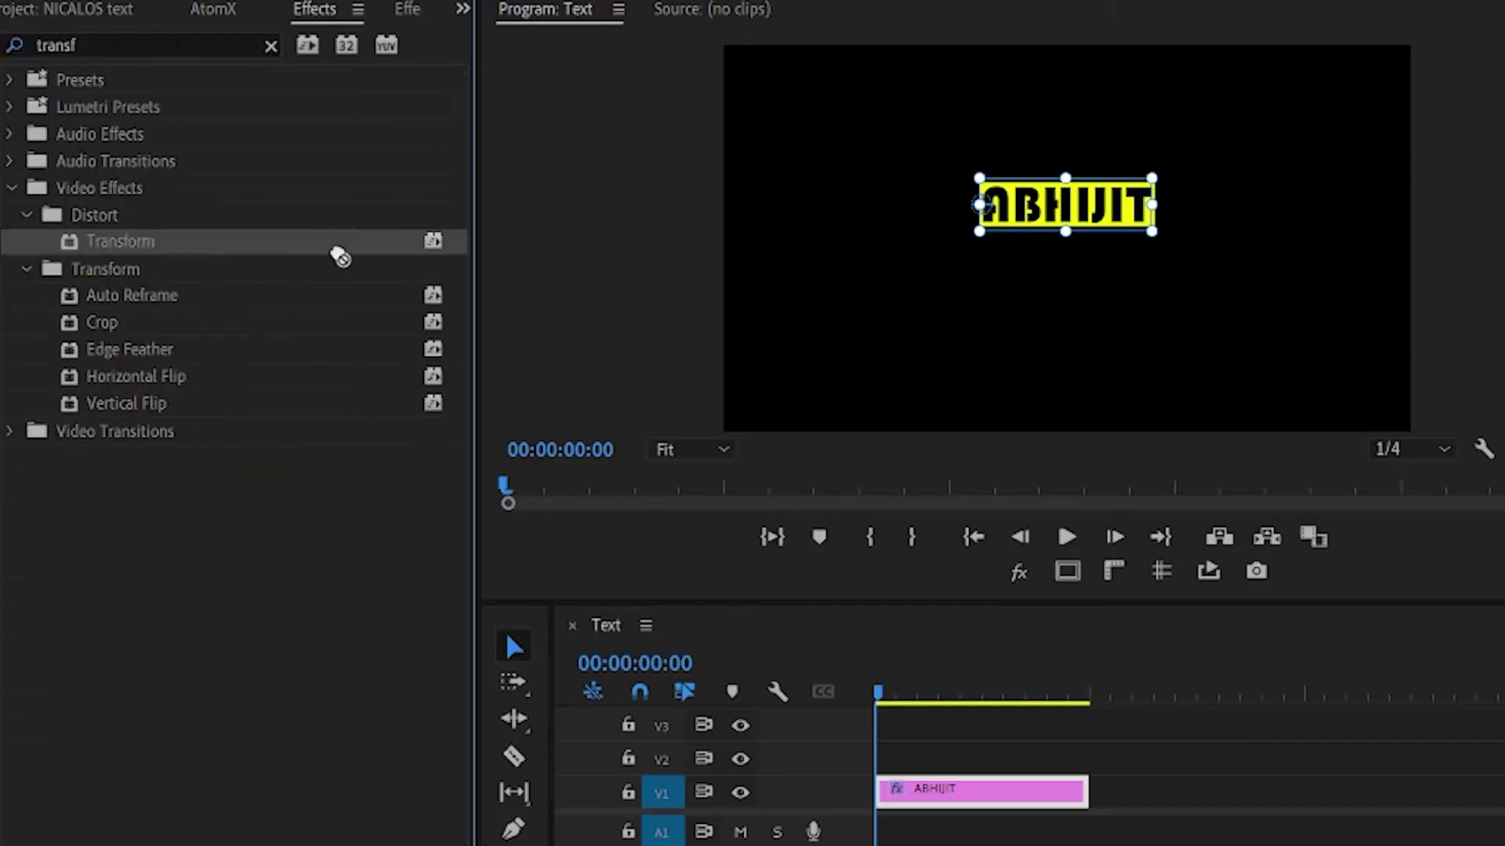
drag(572, 339, 979, 791)
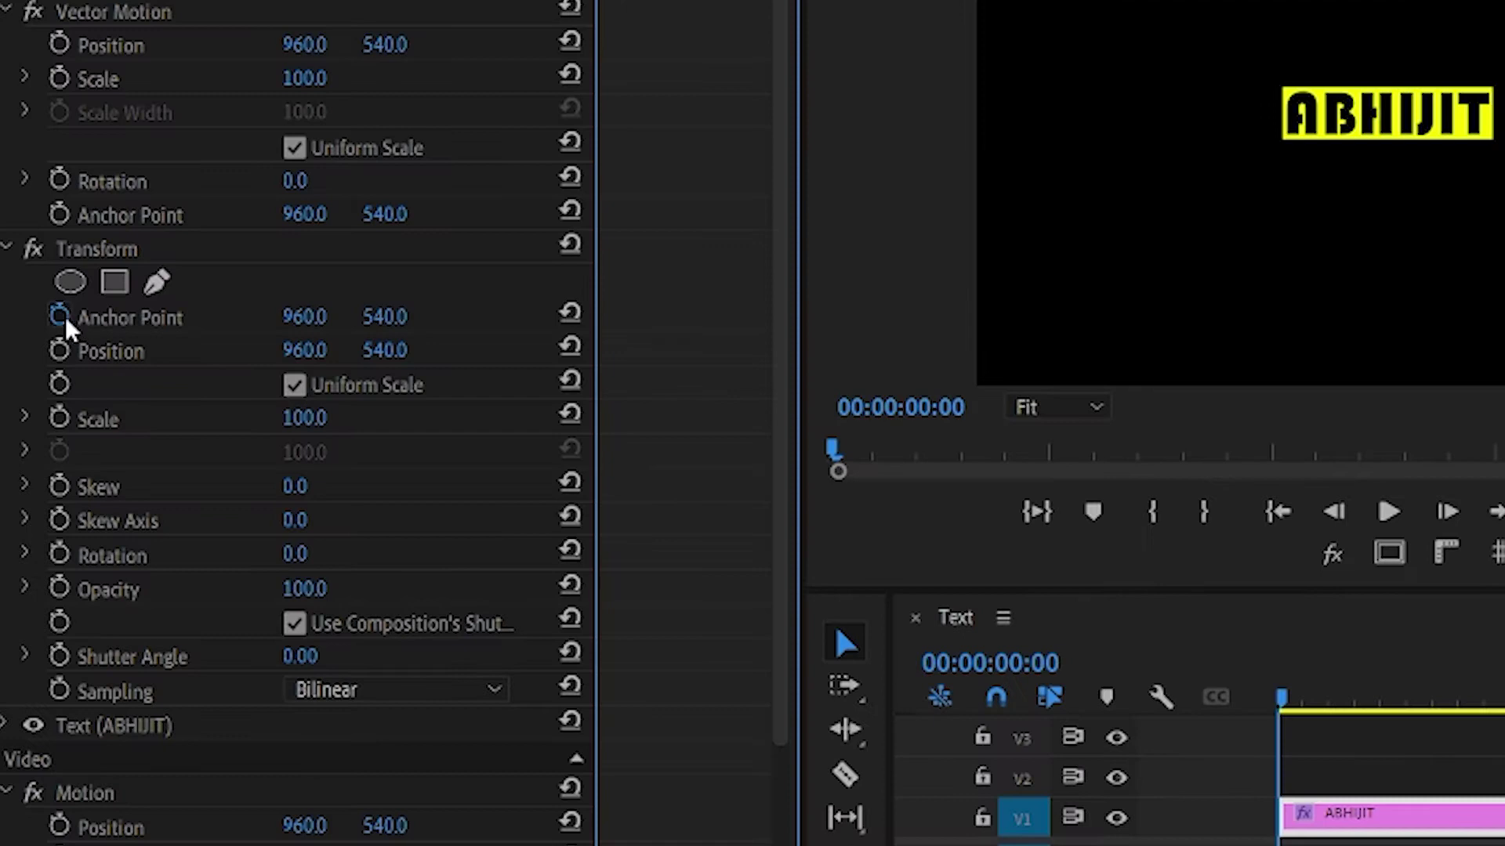
- Start keyframing the Transform effect's Anchor Point, Position, Skew and Skew Axis at the clip's first frame
click(61, 318)
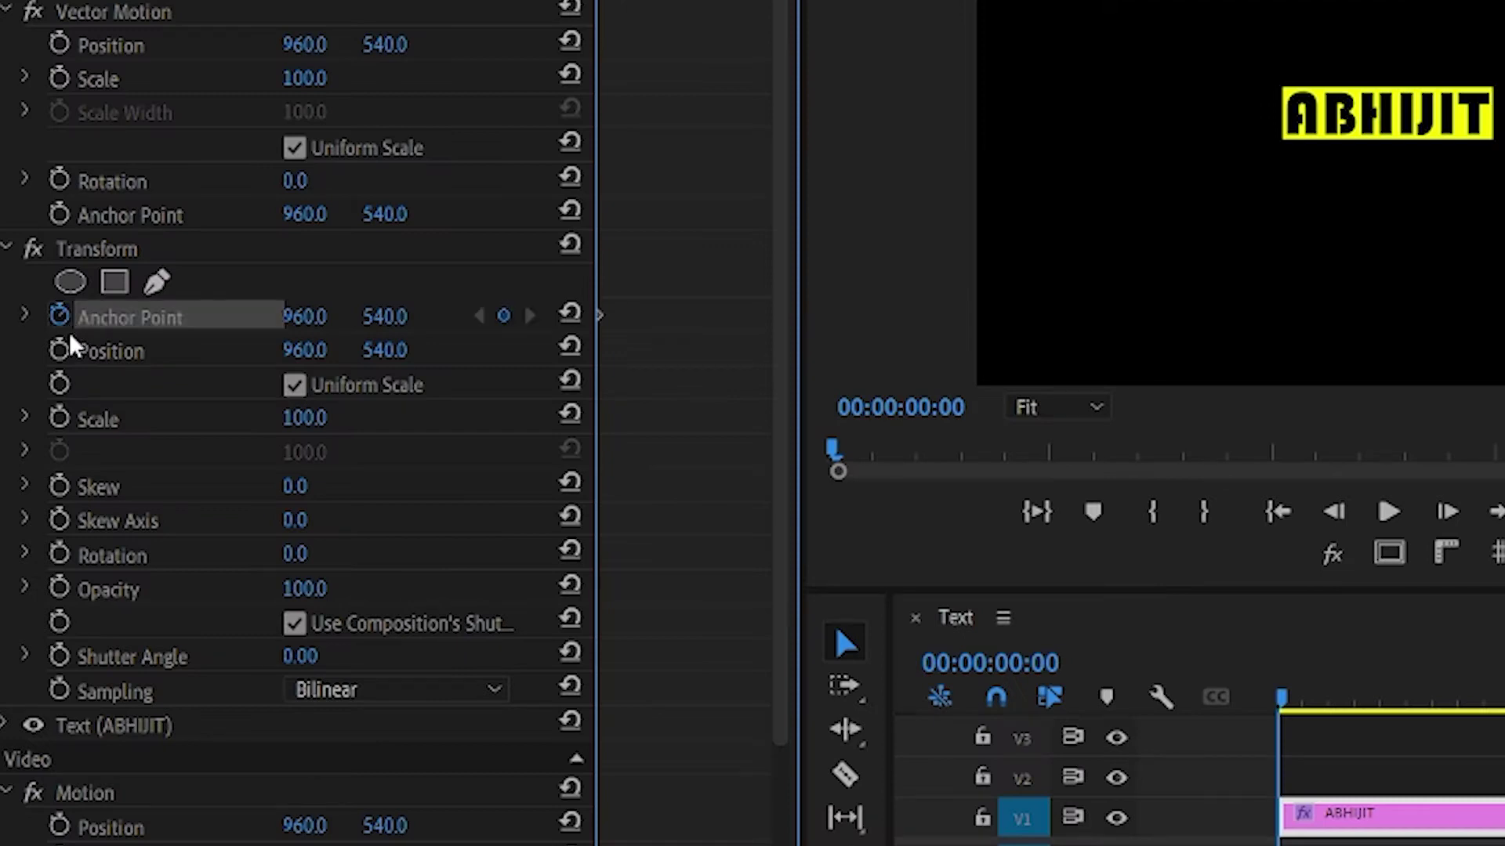
click(60, 352)
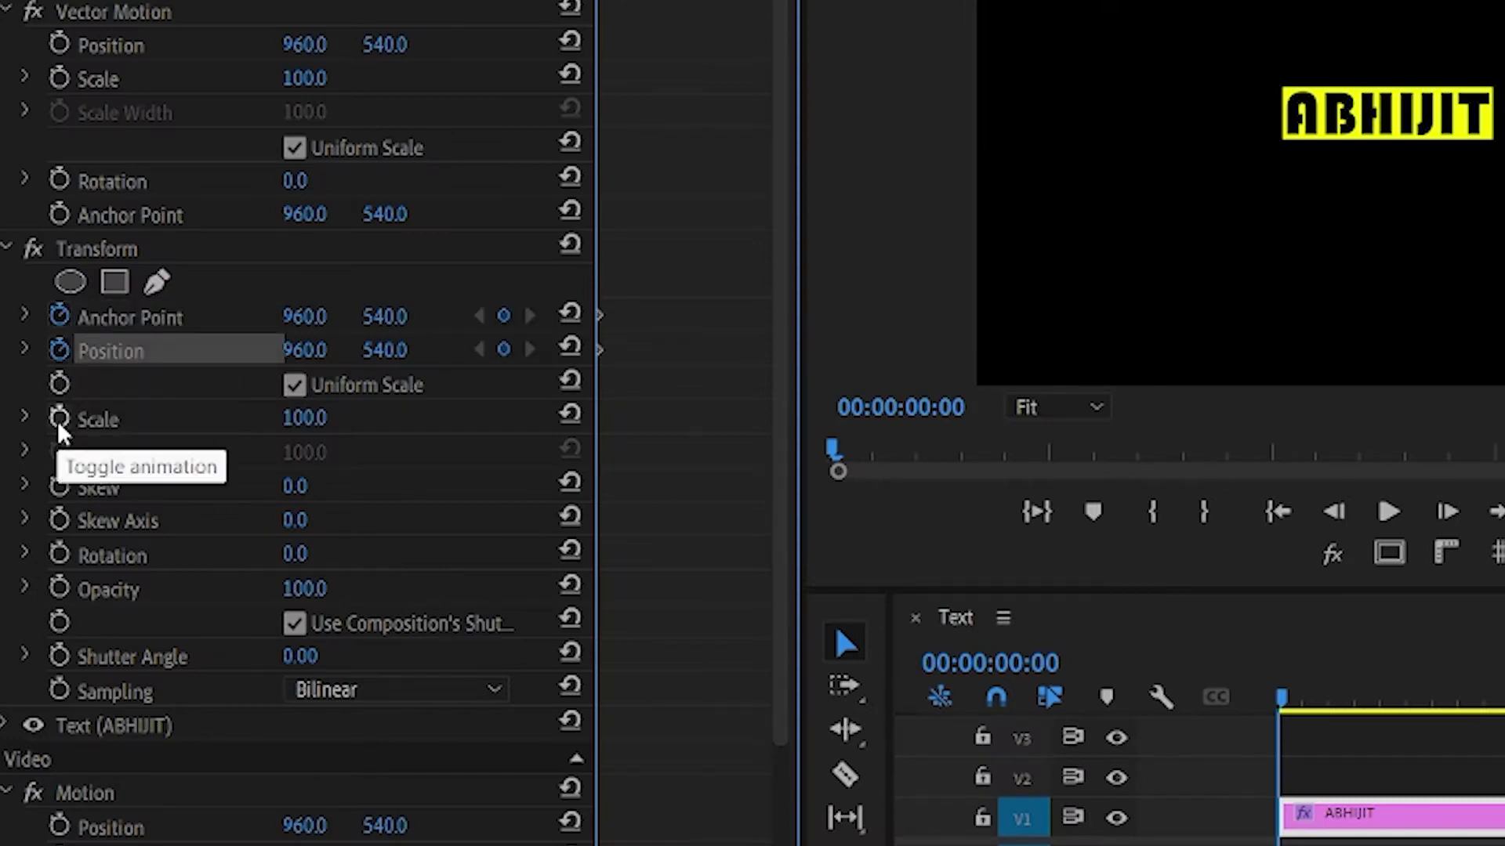
click(59, 488)
click(60, 521)
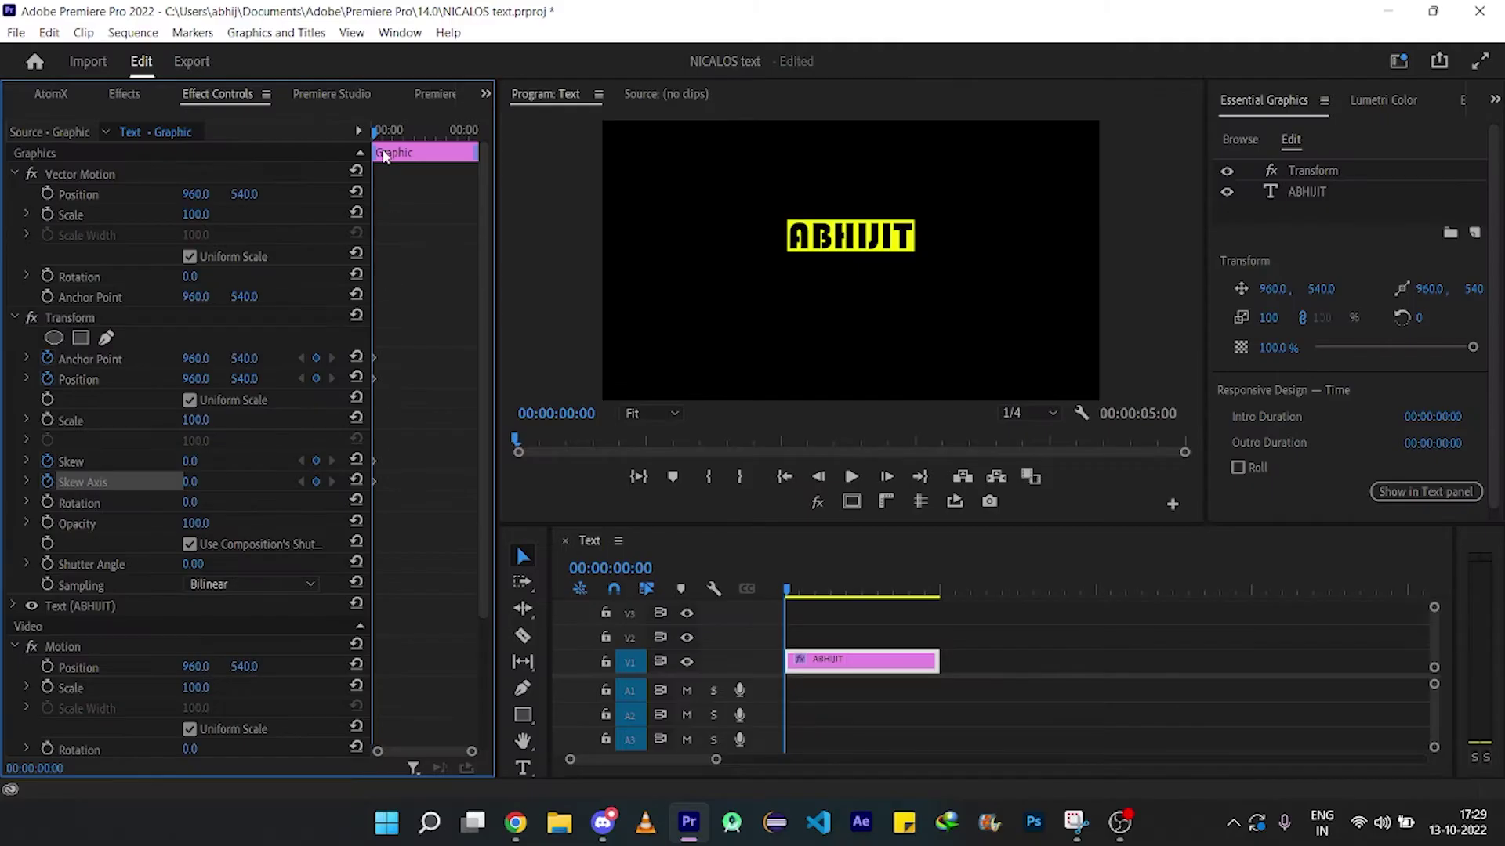
- Extend the title clip to 00:00:07:16 and add Anchor Point, Position, Skew and Skew Axis keyframes at 00:00:01:03
drag(377, 133, 392, 135)
drag(936, 659, 1021, 660)
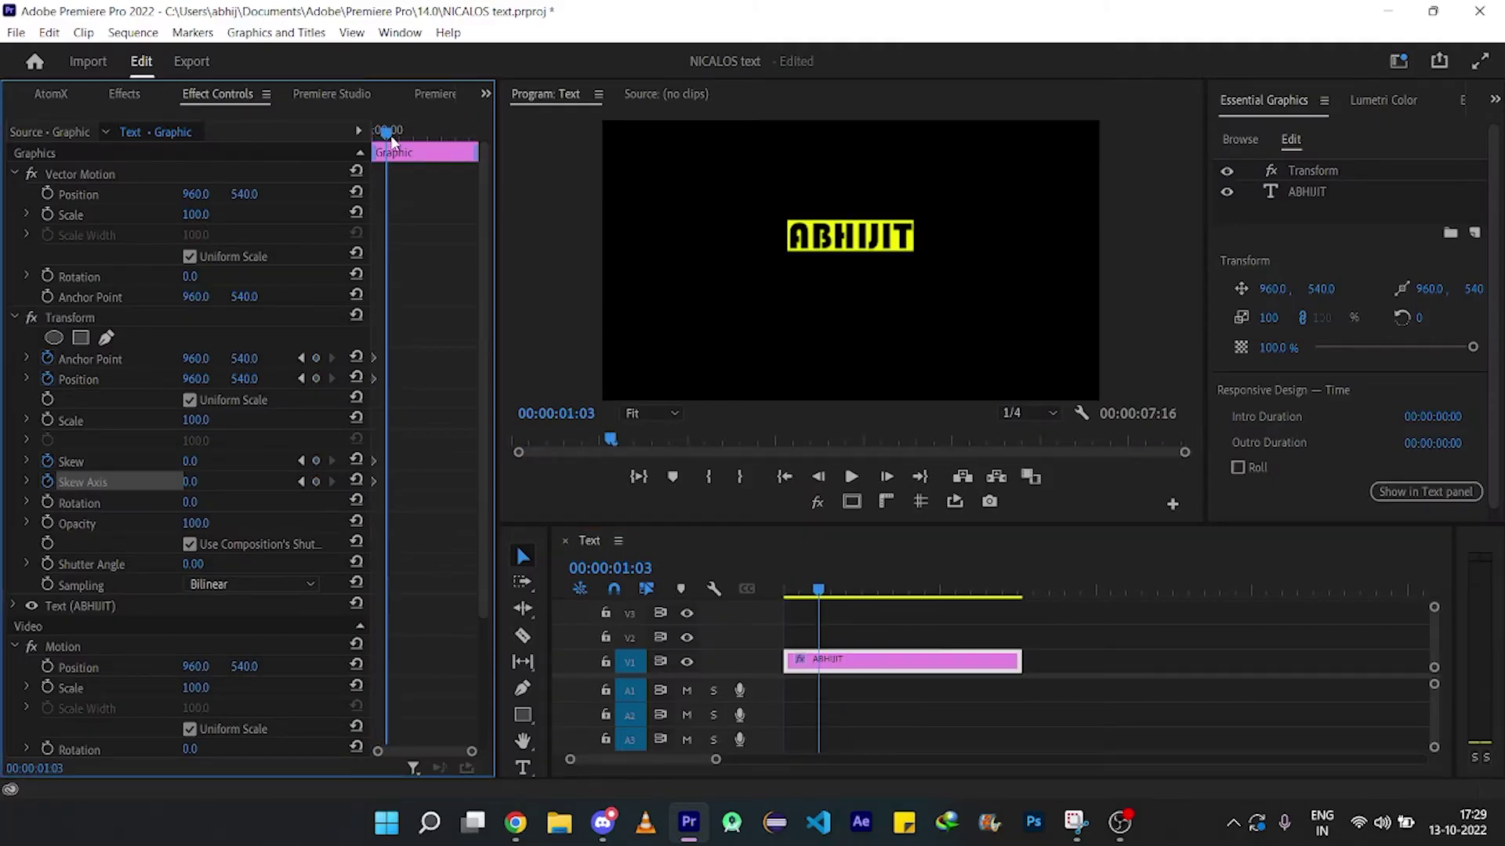
click(315, 481)
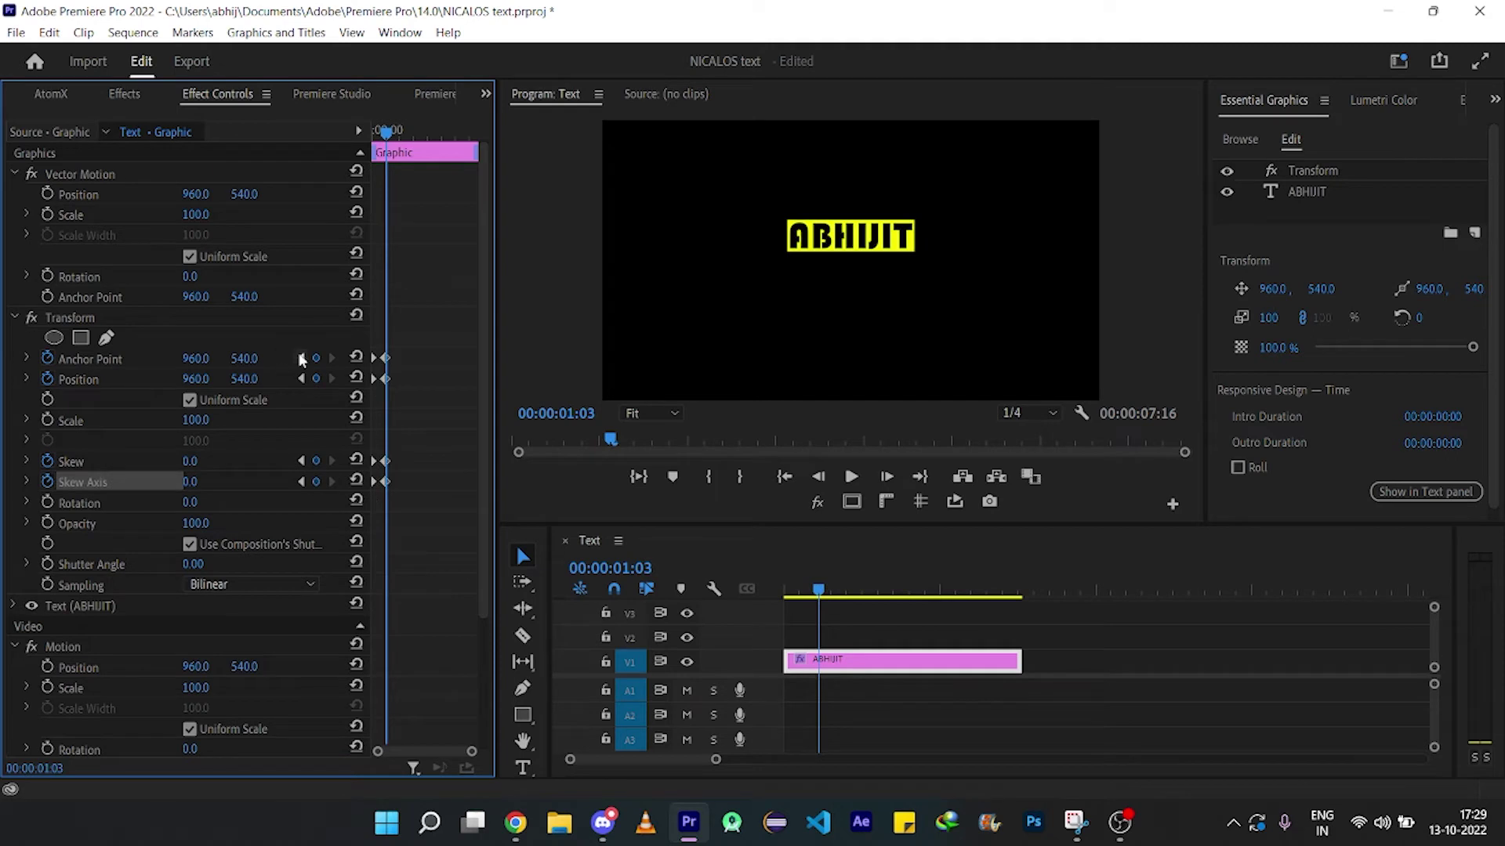
- Try to shift the Transform anchor point at the first keyframe, and undo the changes
click(301, 379)
drag(207, 358, 130, 358)
drag(244, 358, 529, 379)
key(ctrl+z)
key(ctrl+z)
key(ctrl+z)
key(ctrl+z)
key(ctrl+z)
- Move the title to the frame's lower left, with starting Transform Anchor Point 208.5, 855.2 and Position 207.9, 811.9
drag(222, 363, 250, 362)
drag(244, 359, 225, 363)
drag(749, 317, 742, 315)
drag(692, 393, 744, 317)
drag(815, 241, 598, 347)
- Try different Transform Position and Skew values at the first keyframe, and undo the changes
click(185, 376)
mouse_move(194, 462)
mouse_down()
mouse_move(251, 461)
mouse_move(219, 461)
mouse_up()
click(202, 460)
text(0)
click(357, 330)
click(202, 358)
key(ctrl+z)
key(ctrl+z)
key(ctrl+z)
key(ctrl+z)
key(ctrl+z)
key(ctrl+z)
key(ctrl+z)
key(ctrl+z)
key(ctrl+z)
key(ctrl+z)
key(ctrl+z)
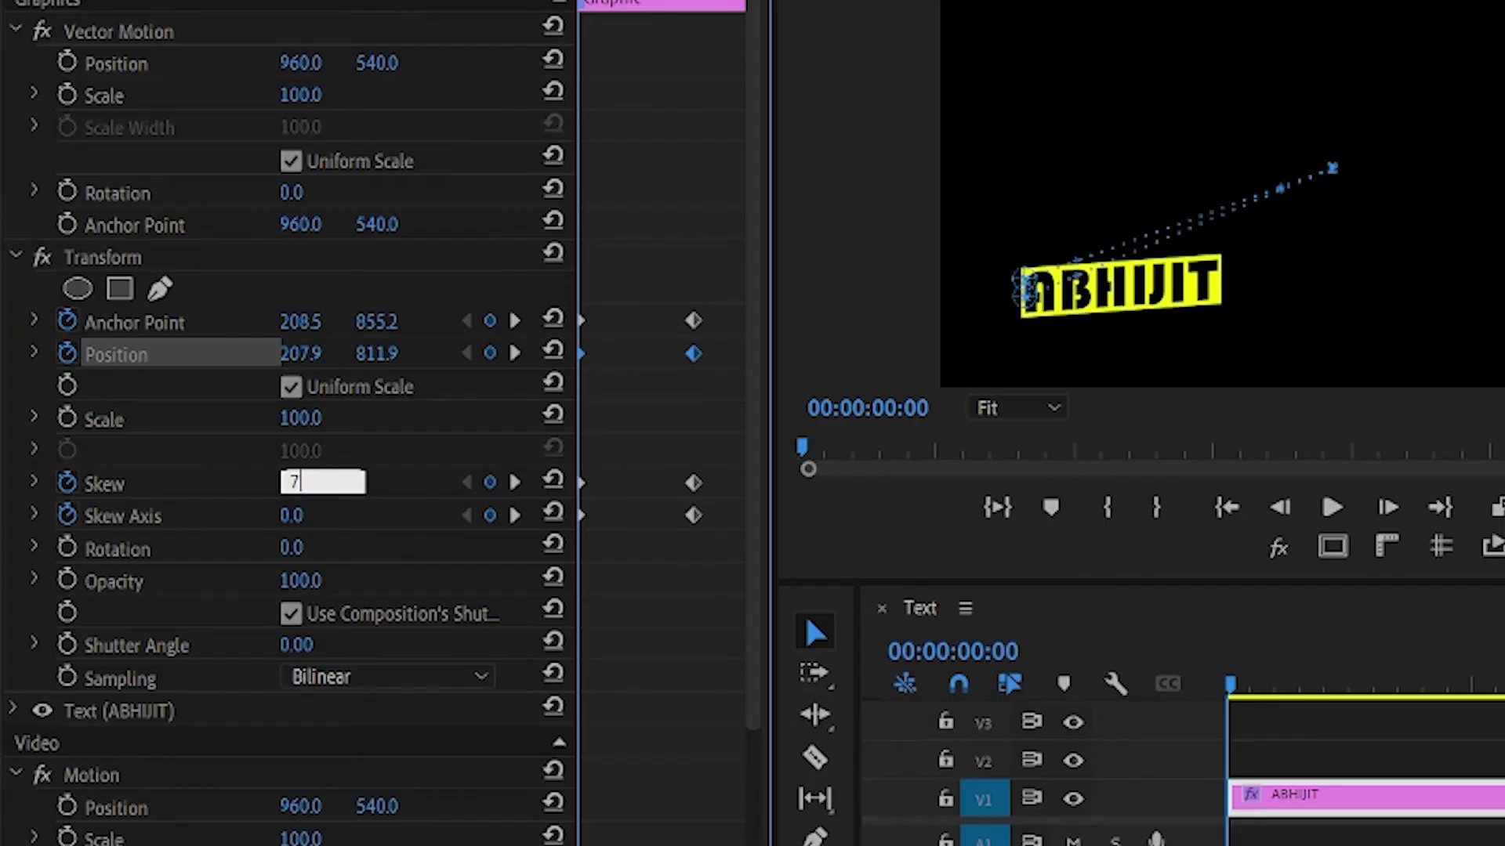
- Set the starting Skew to 70 and Skew Axis to -4x-47.0°, and replace the composition's shutter angle with 360
key(Return)
drag(294, 514, 47, 515)
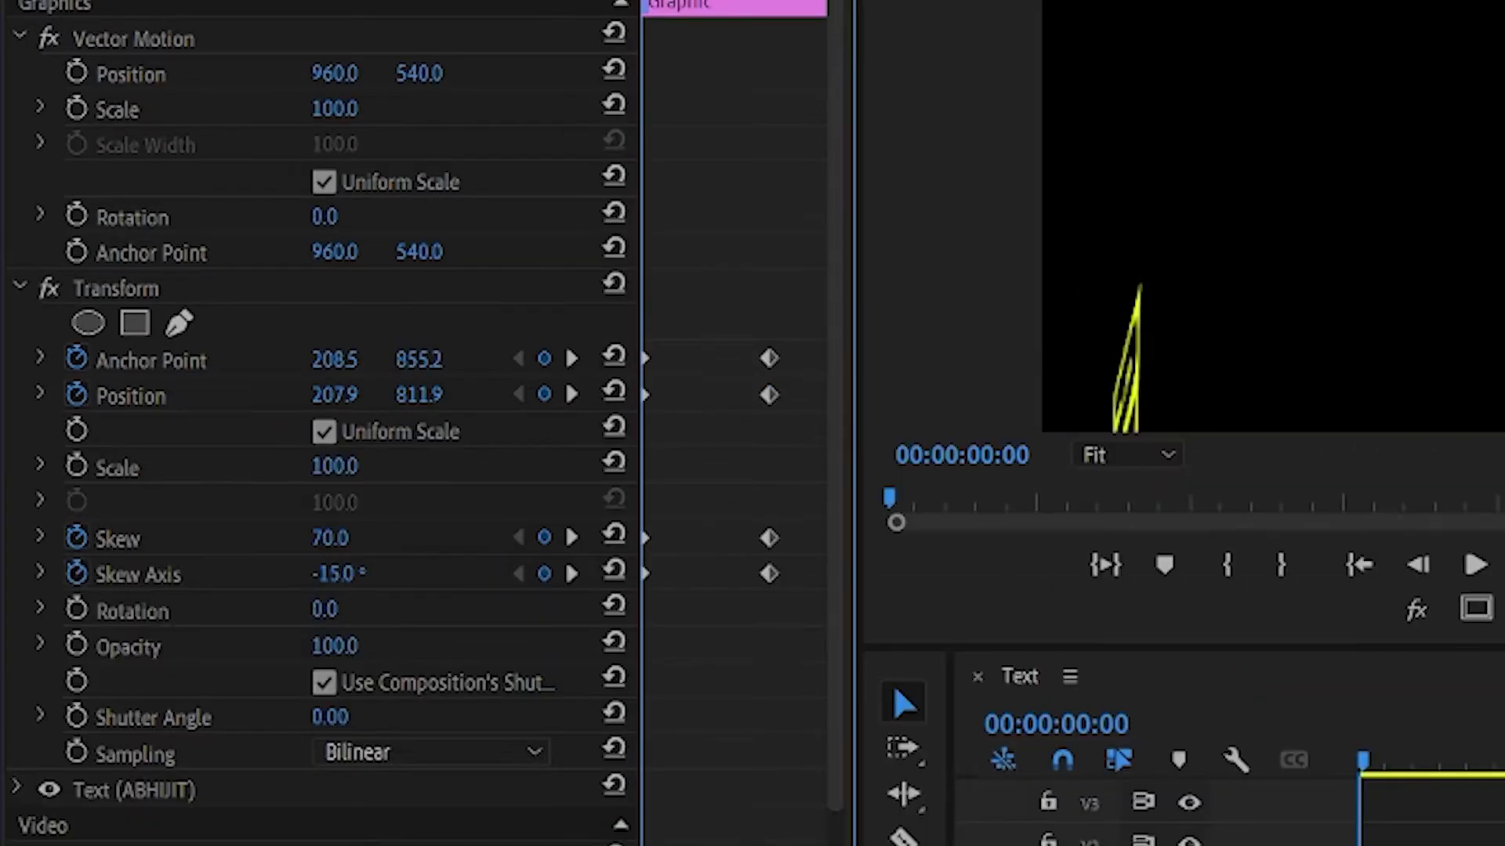
mouse_move(343, 574)
mouse_down()
mouse_move(190, 574)
mouse_move(359, 574)
mouse_up()
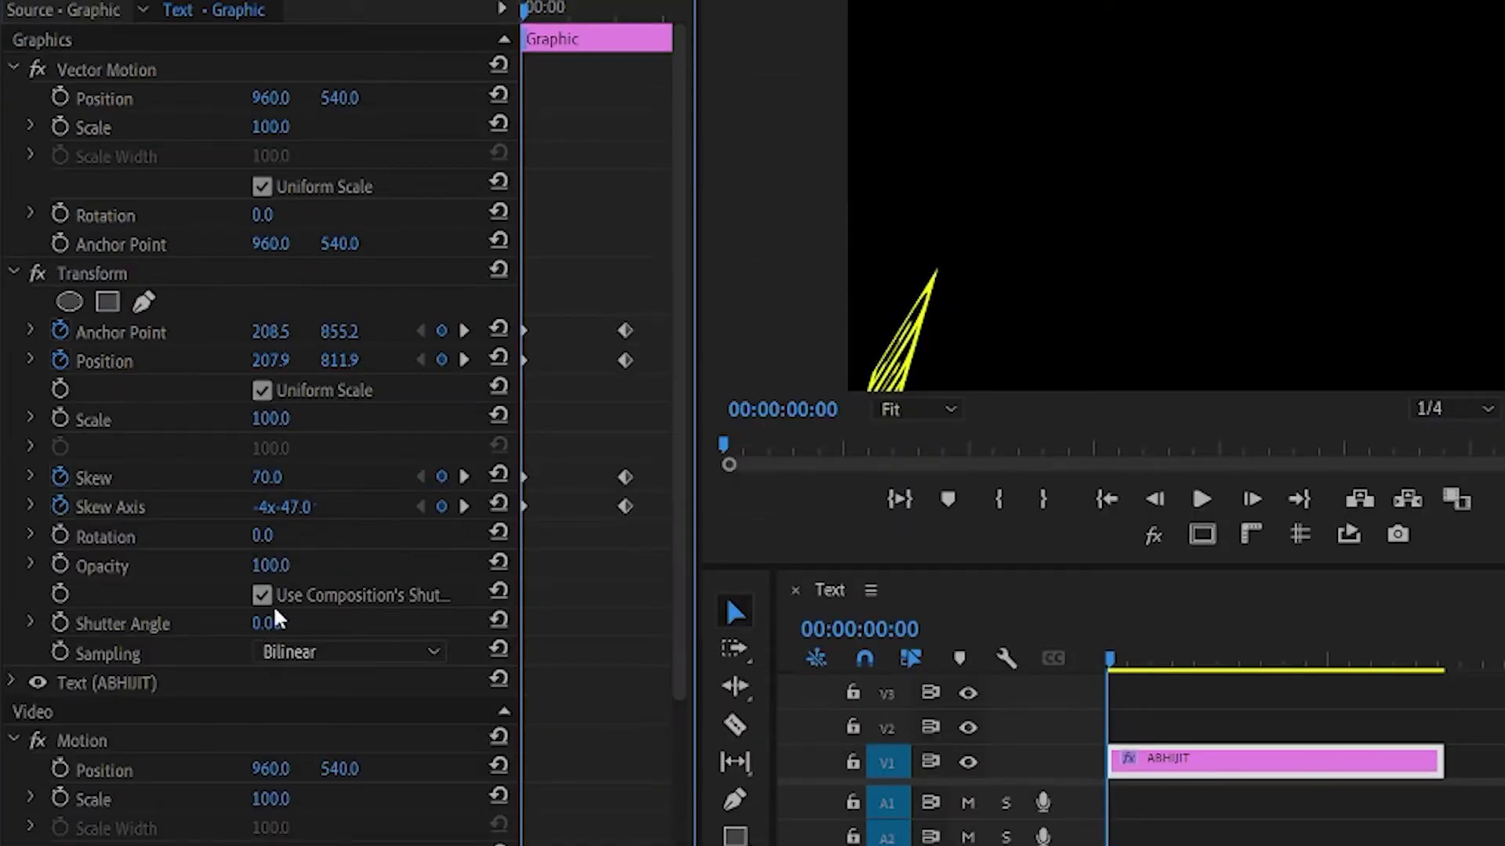
click(262, 595)
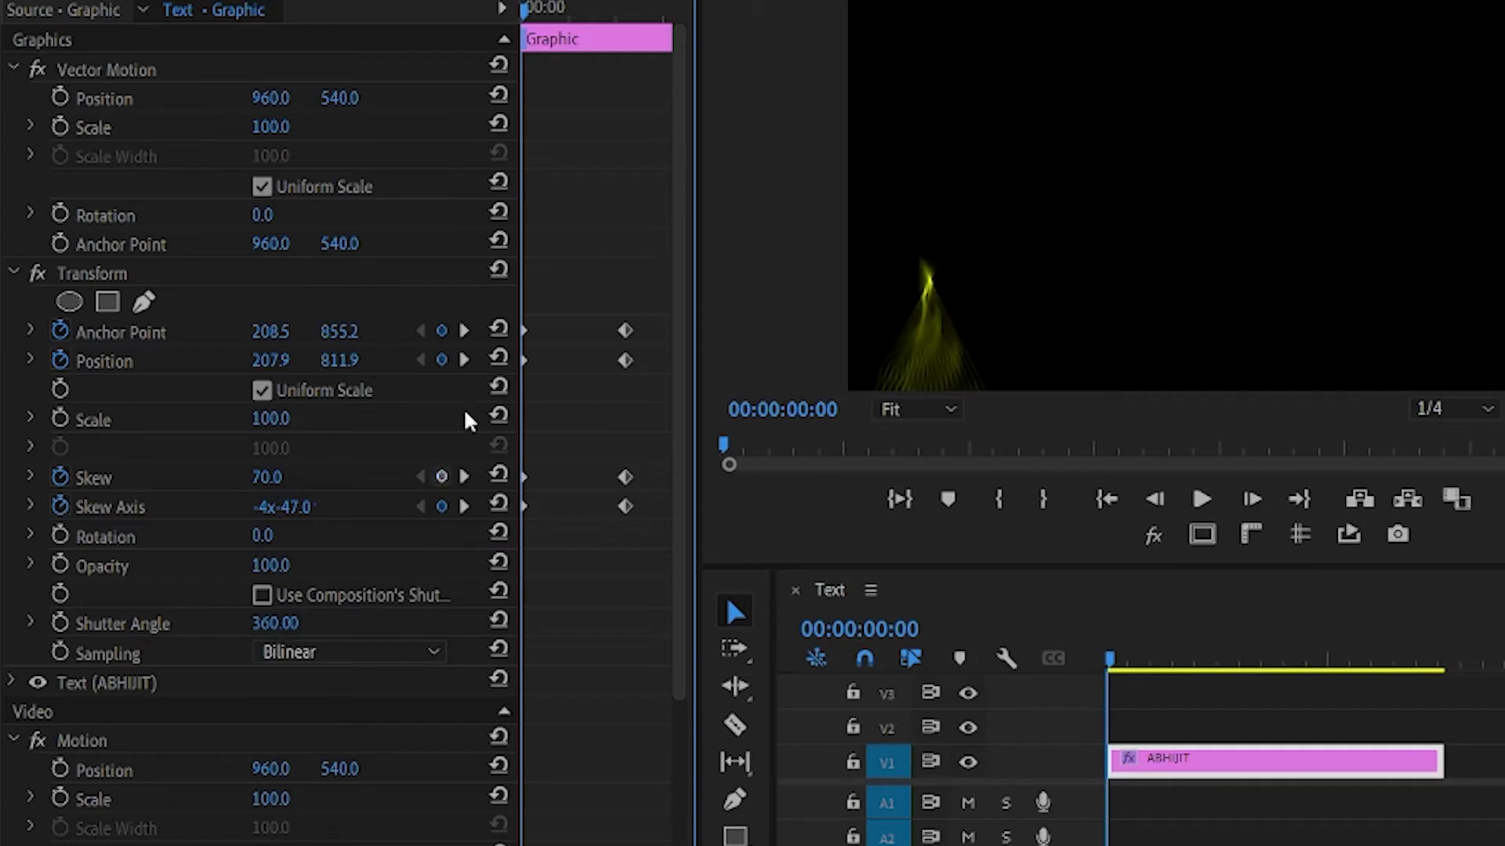
- Keyframe the Transform opacity as a fade-in, lowered at 00:00:00:11 and set to 100 at 00:00:00:23
drag(534, 16, 563, 41)
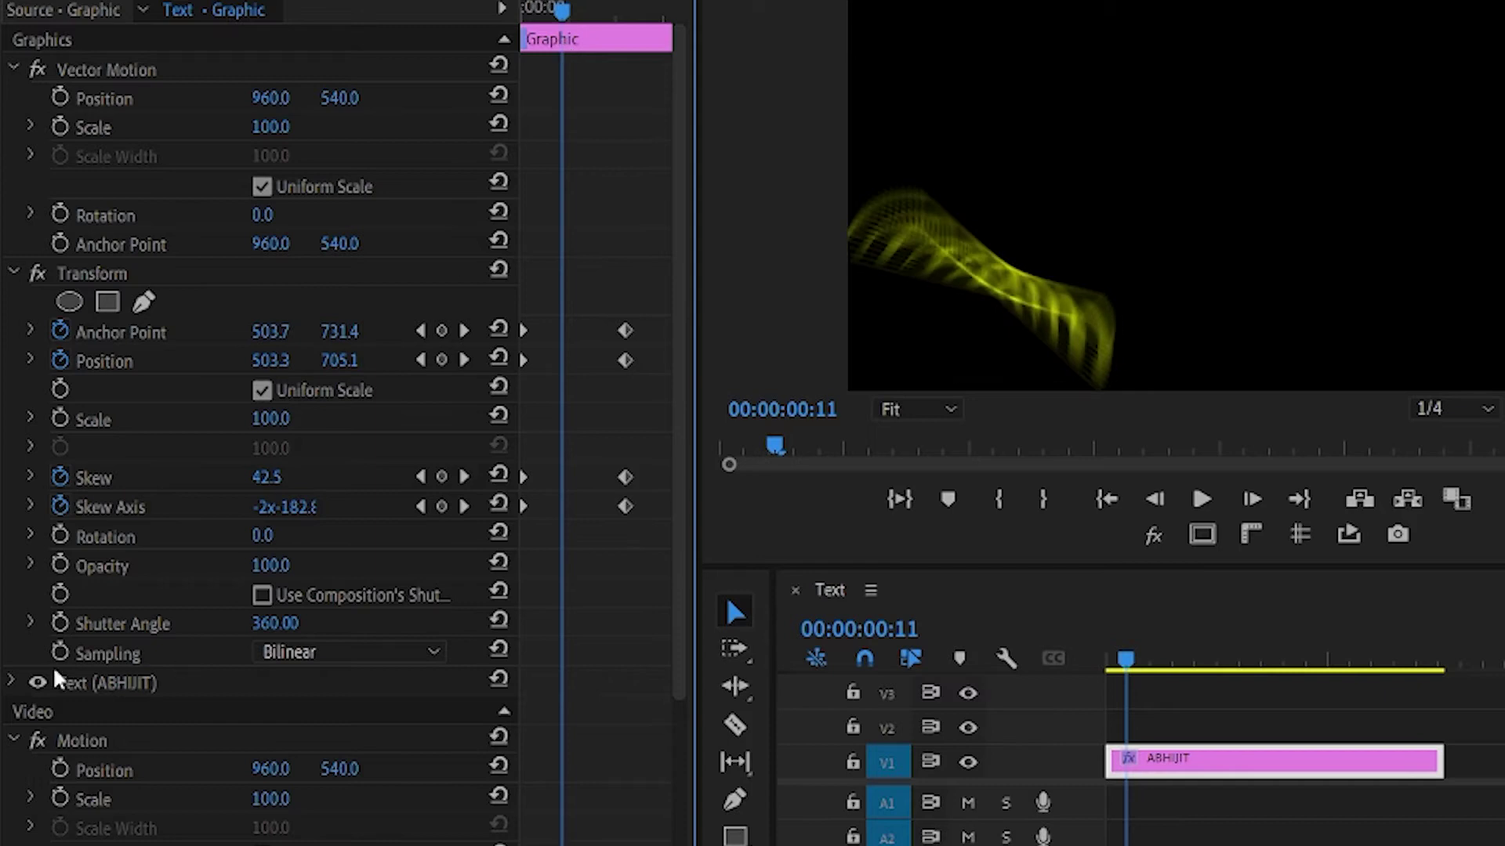
click(61, 565)
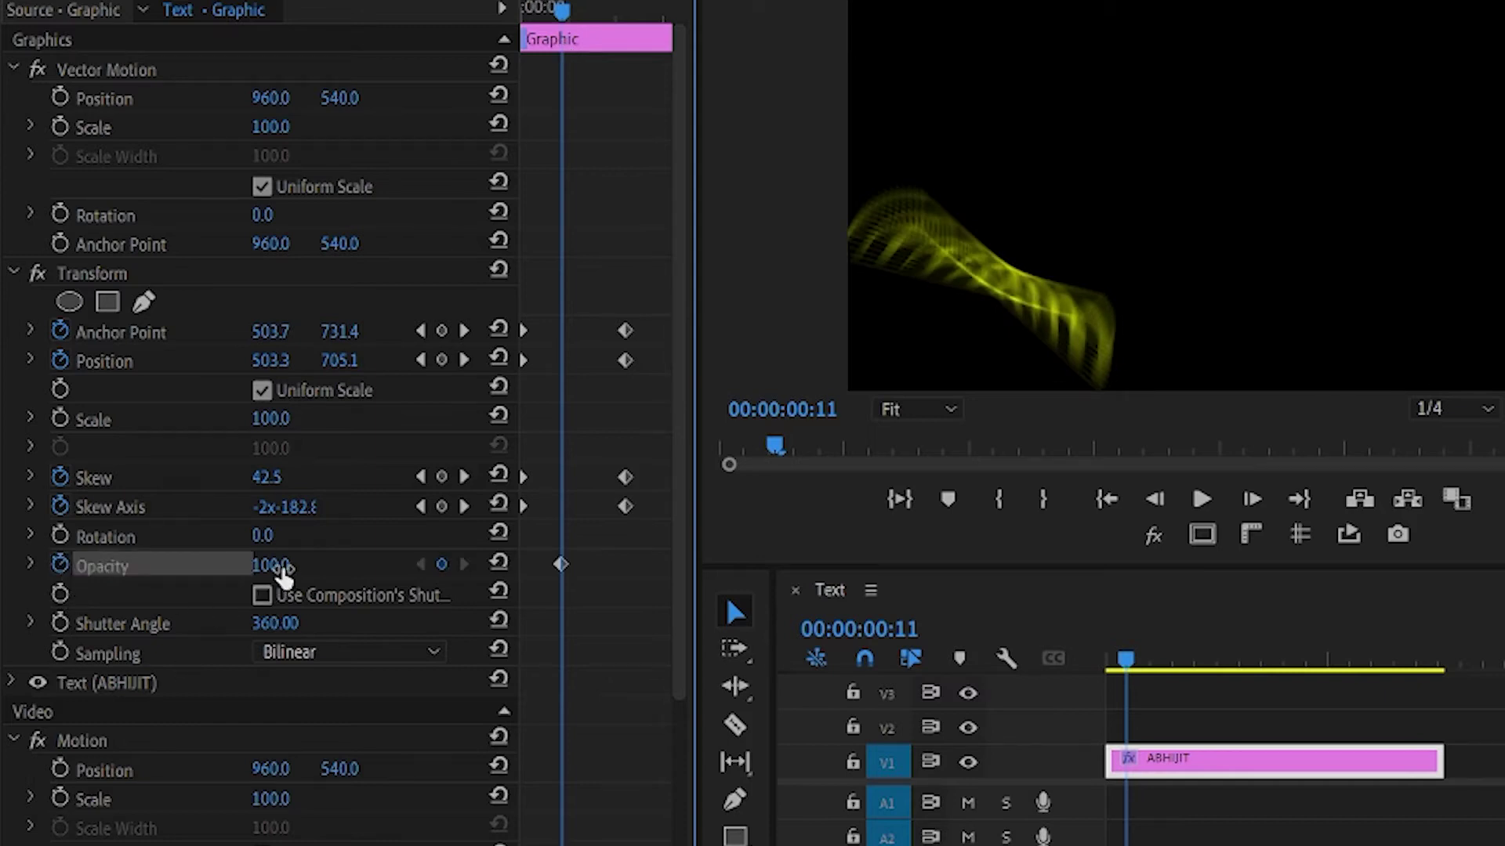
drag(279, 567, 201, 567)
drag(570, 16, 606, 12)
drag(267, 565, 346, 566)
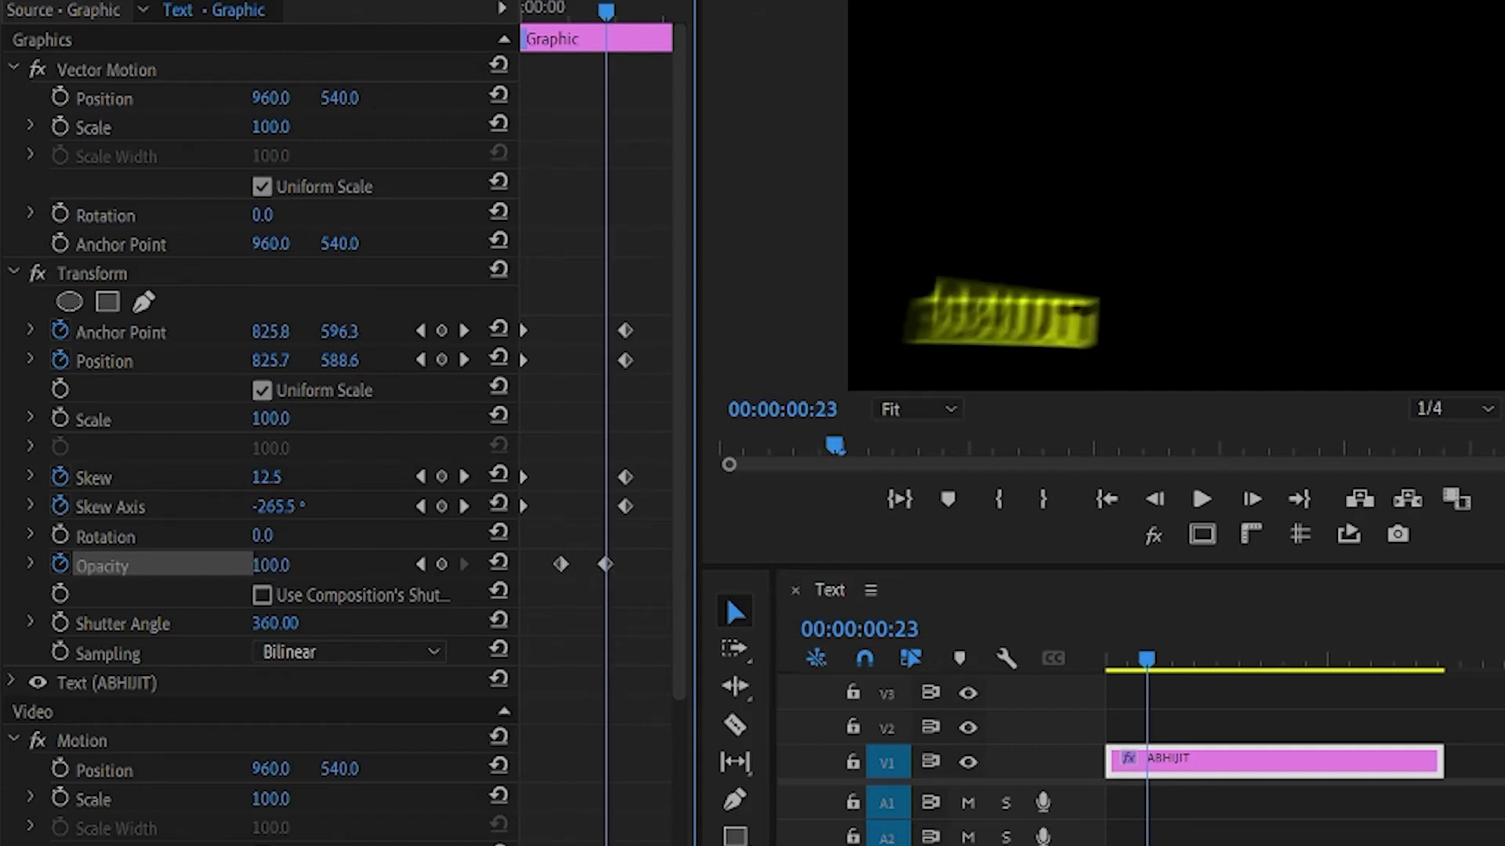
- Move both Transform opacity keyframes earlier in the clip and play back the title animation to check the fade
drag(606, 9, 483, 32)
key(space)
key(space)
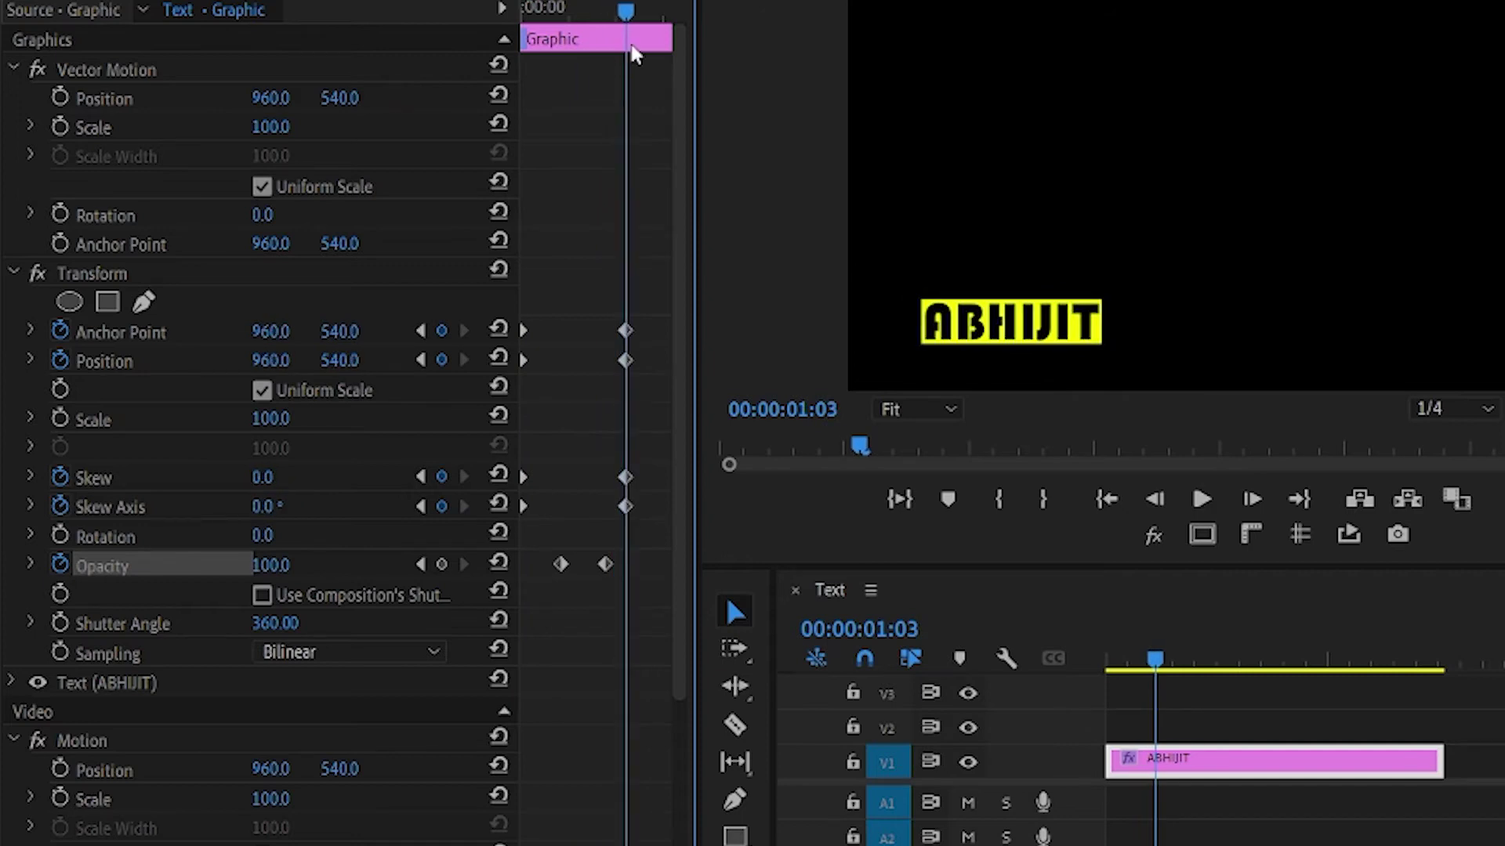
click(558, 31)
drag(552, 32, 616, 40)
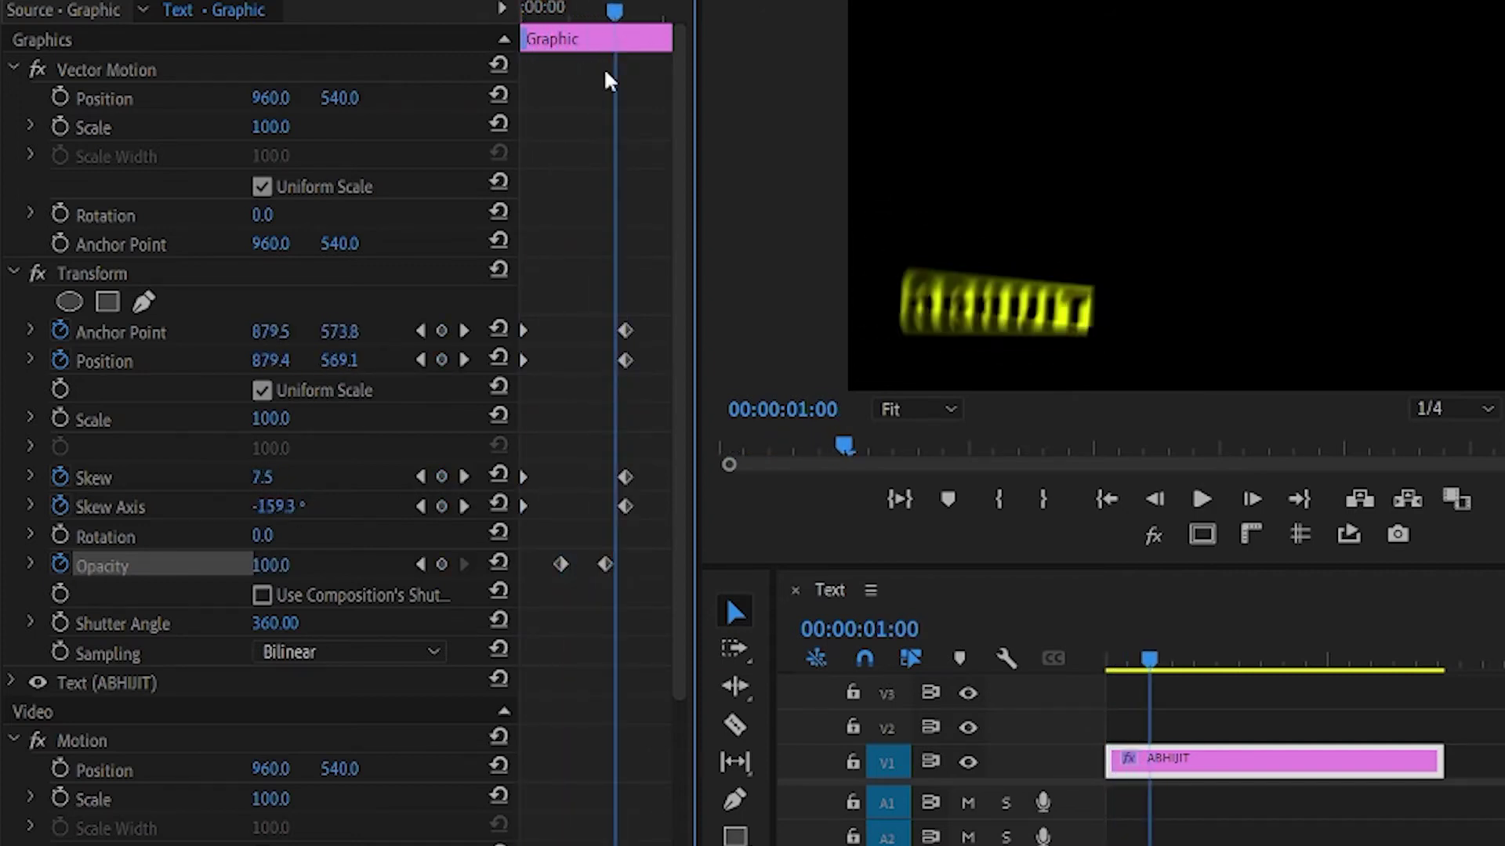
mouse_move(561, 565)
mouse_down()
mouse_move(534, 565)
mouse_move(571, 578)
mouse_up()
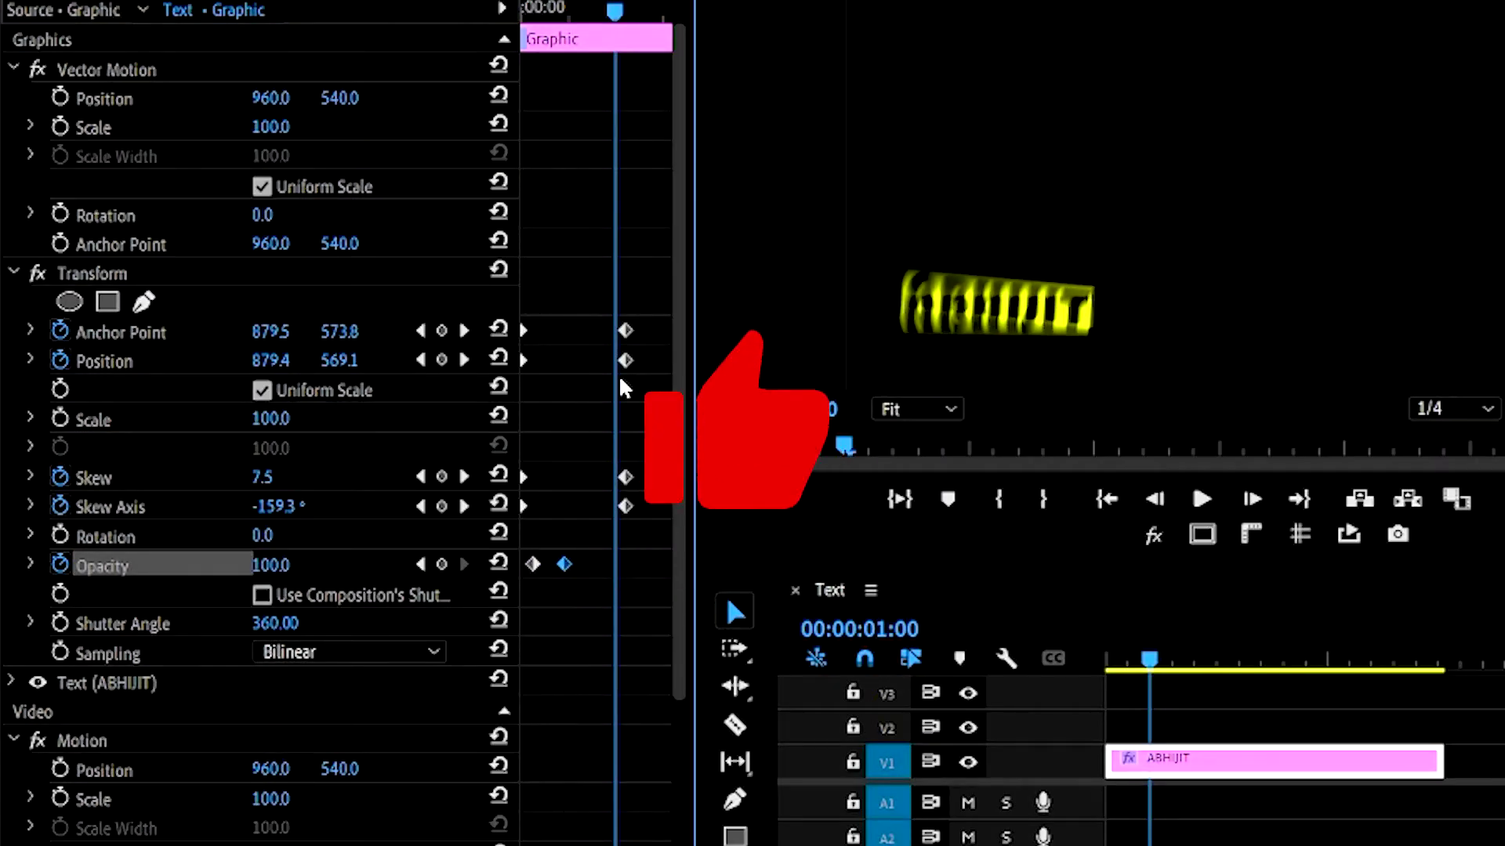
drag(610, 37, 526, 35)
key(space)
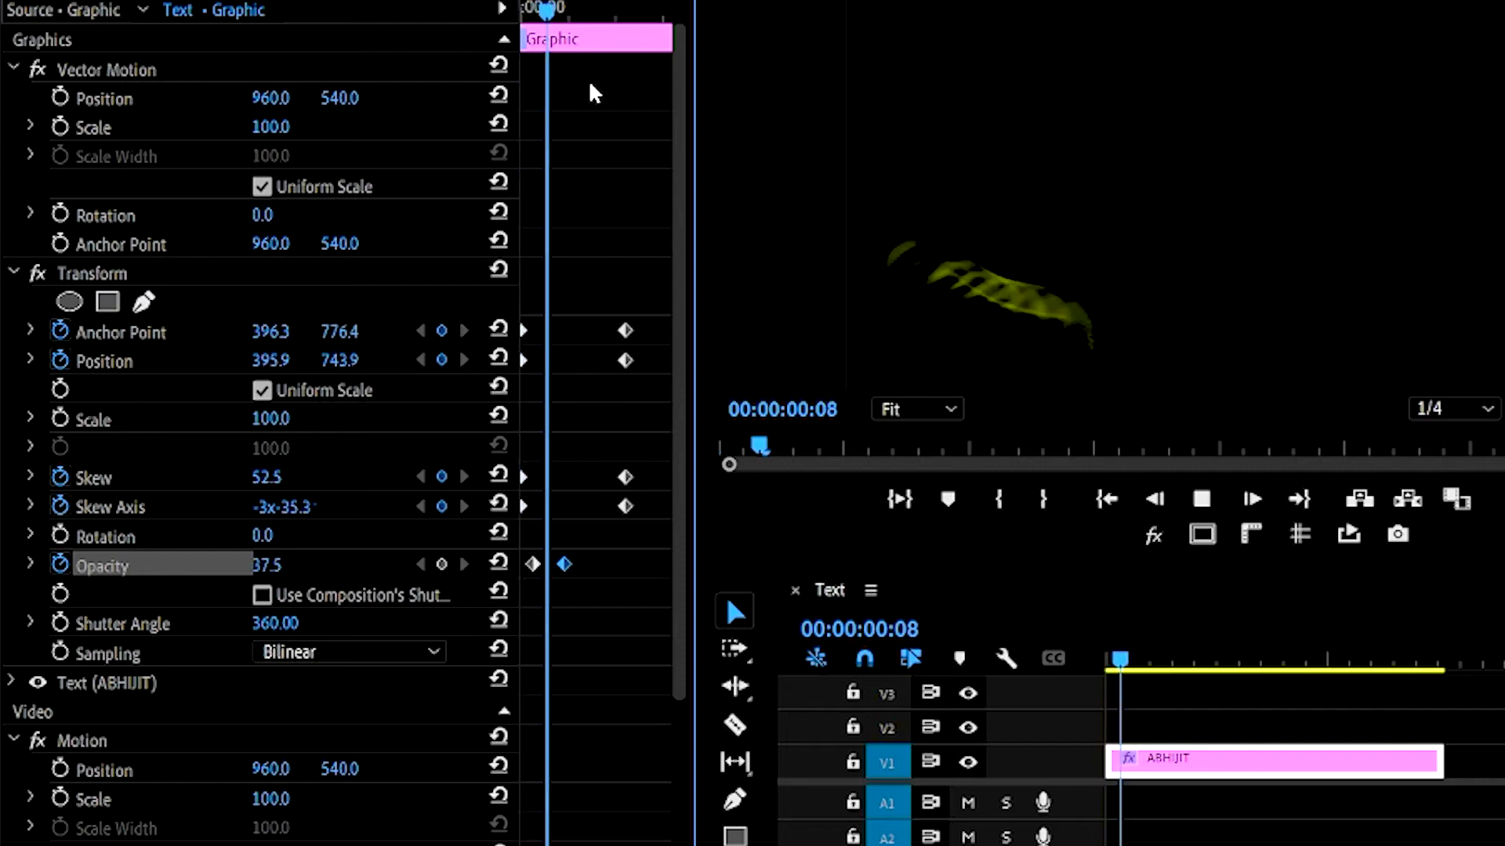
mouse_move(644, 11)
mouse_down()
mouse_move(520, 15)
mouse_move(578, 43)
mouse_move(633, 37)
mouse_up()
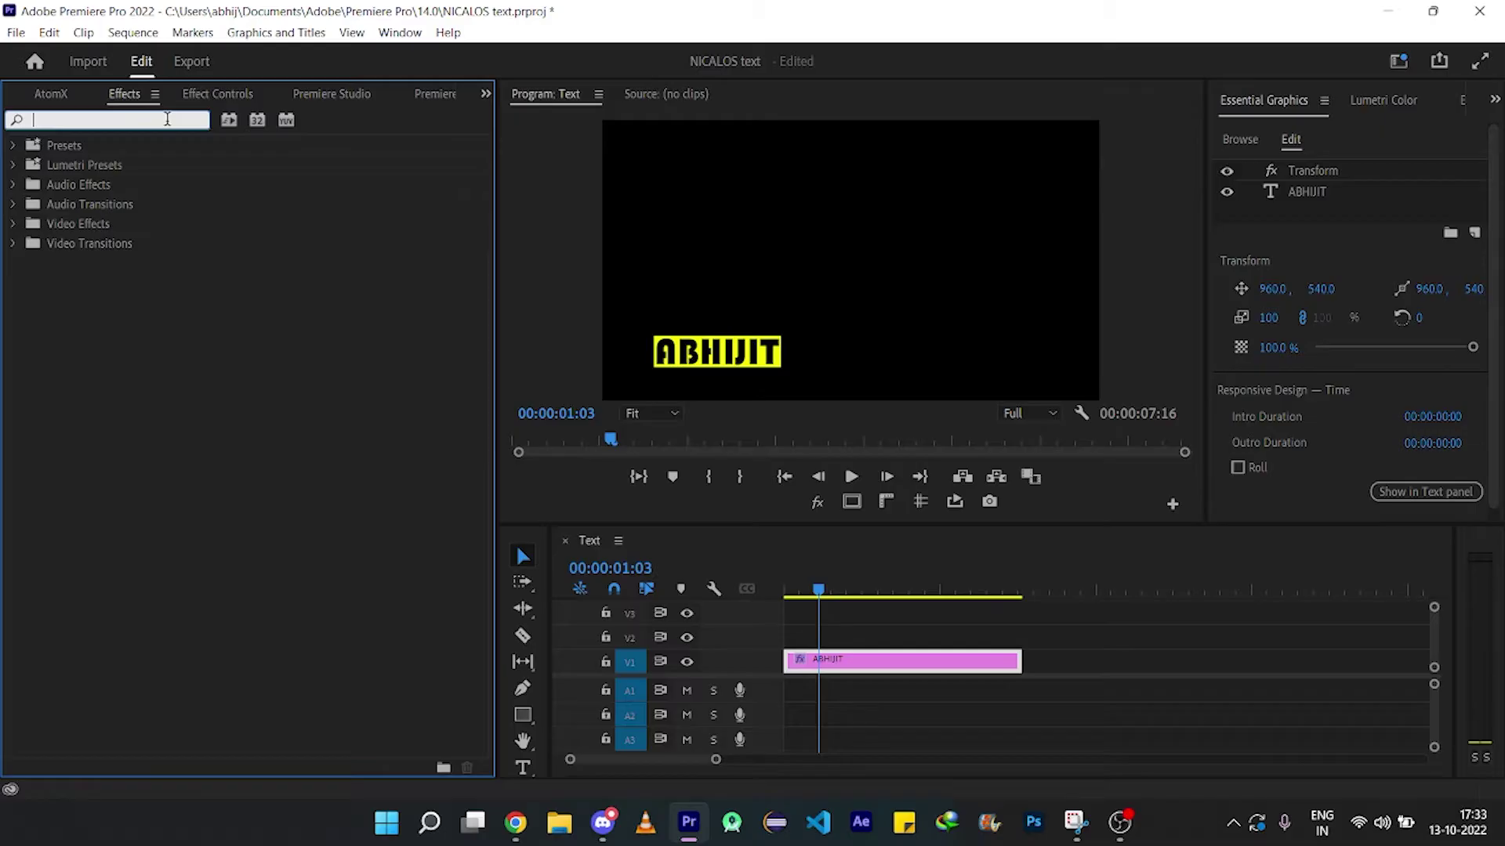
- Find the Basic 3D effect, apply it to the title clip and show the clip's effect settings
text(3d)
drag(99, 268, 909, 657)
click(217, 94)
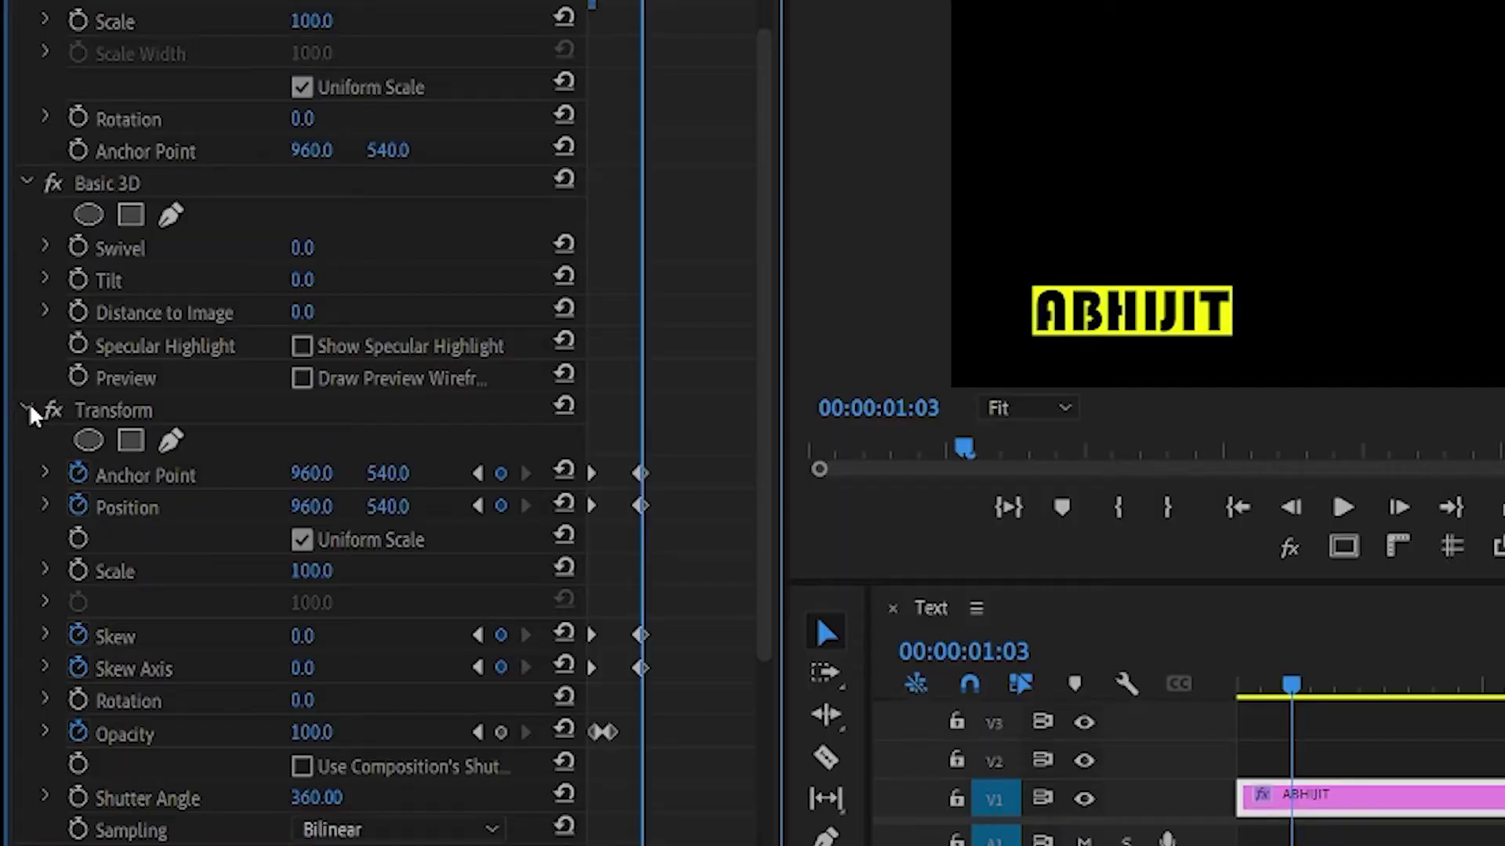
- Start keyframing the Basic 3D effect's Swivel and Tilt at 00:00:01:03
click(28, 409)
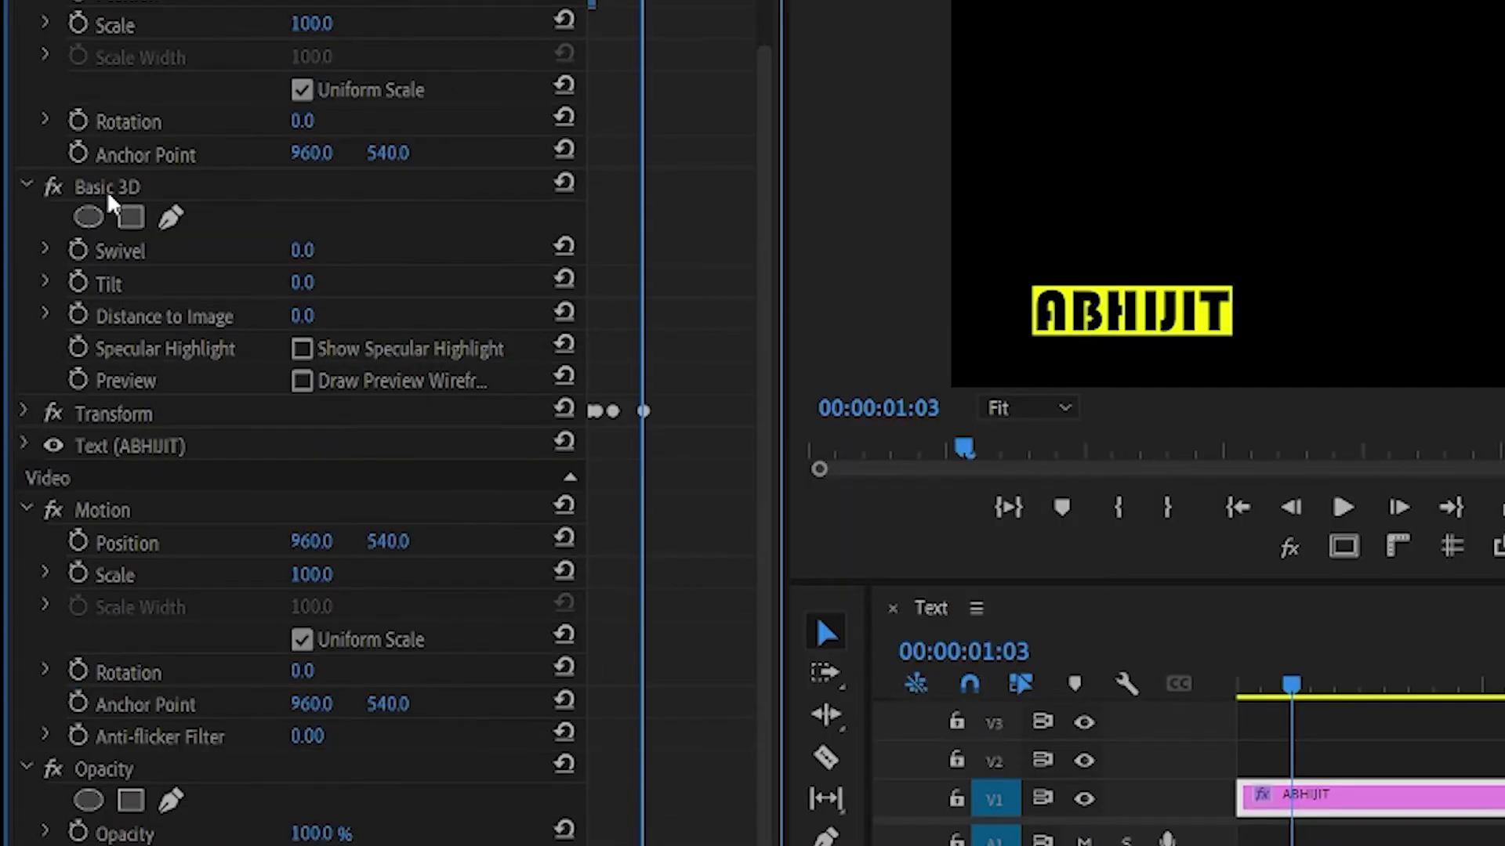
click(22, 413)
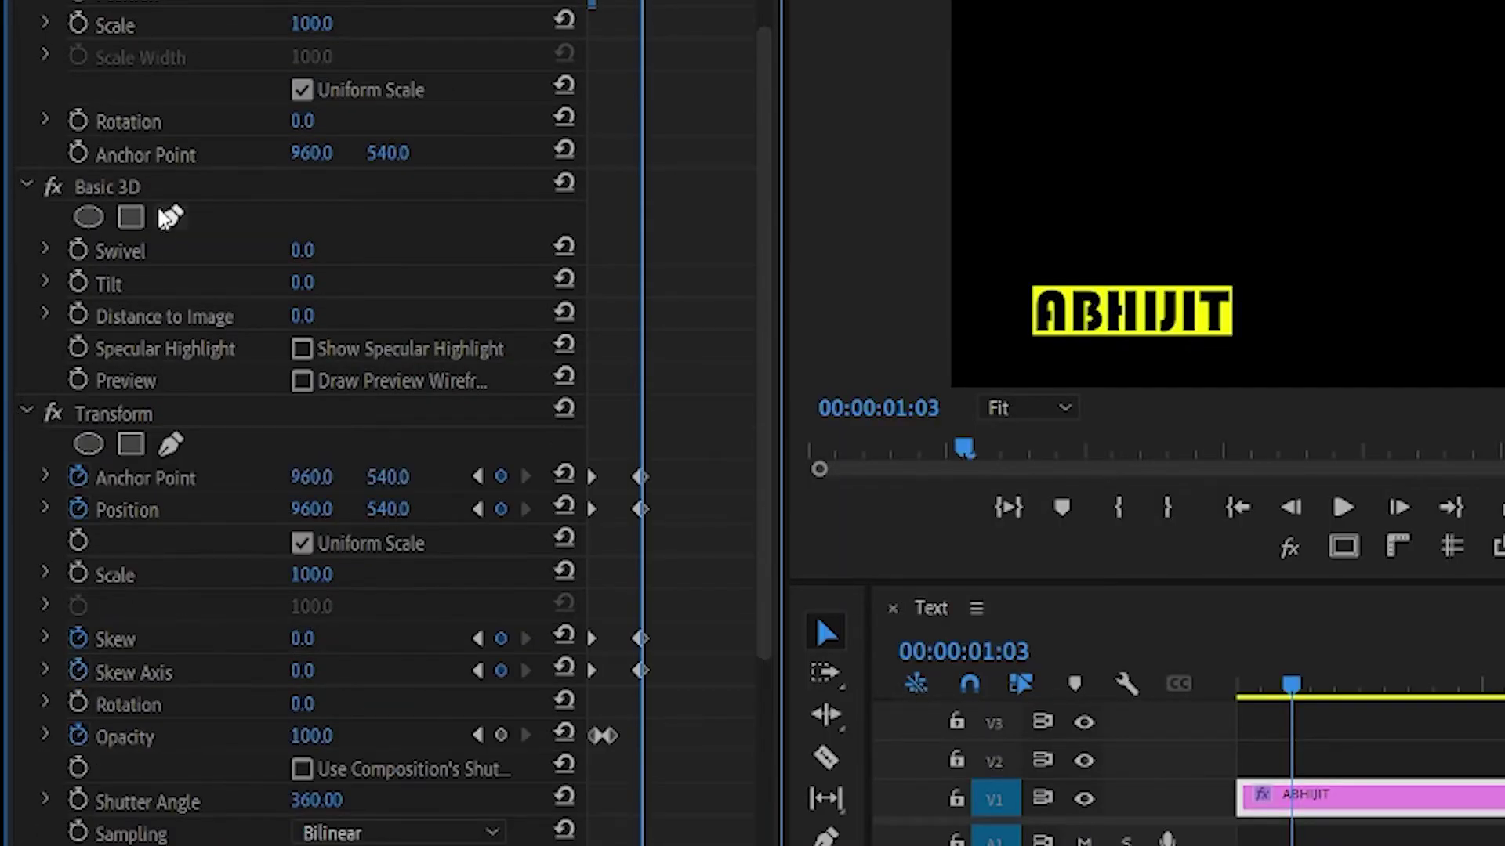
click(129, 192)
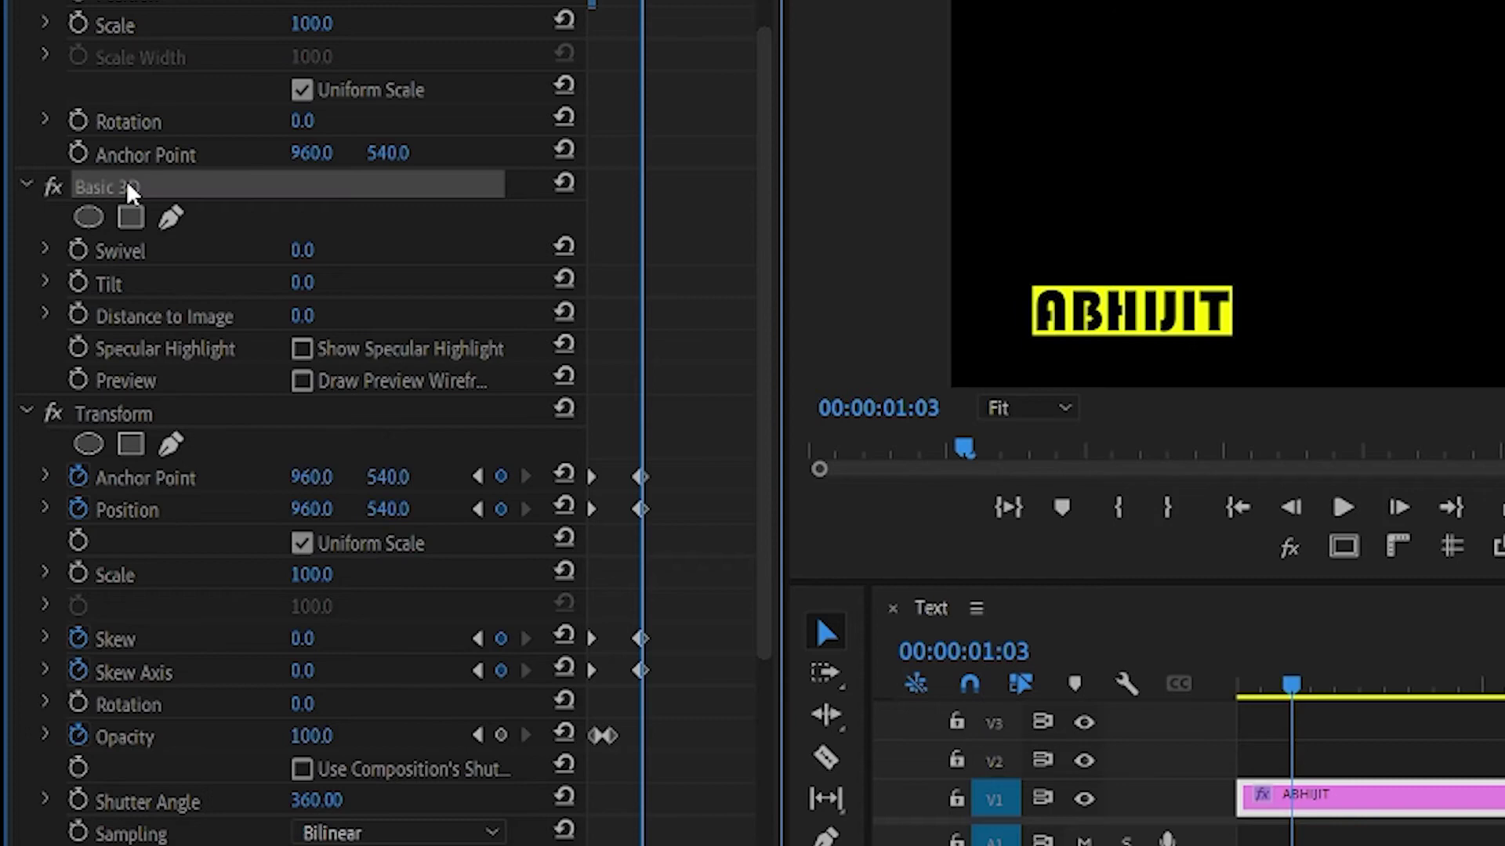
click(81, 284)
click(73, 254)
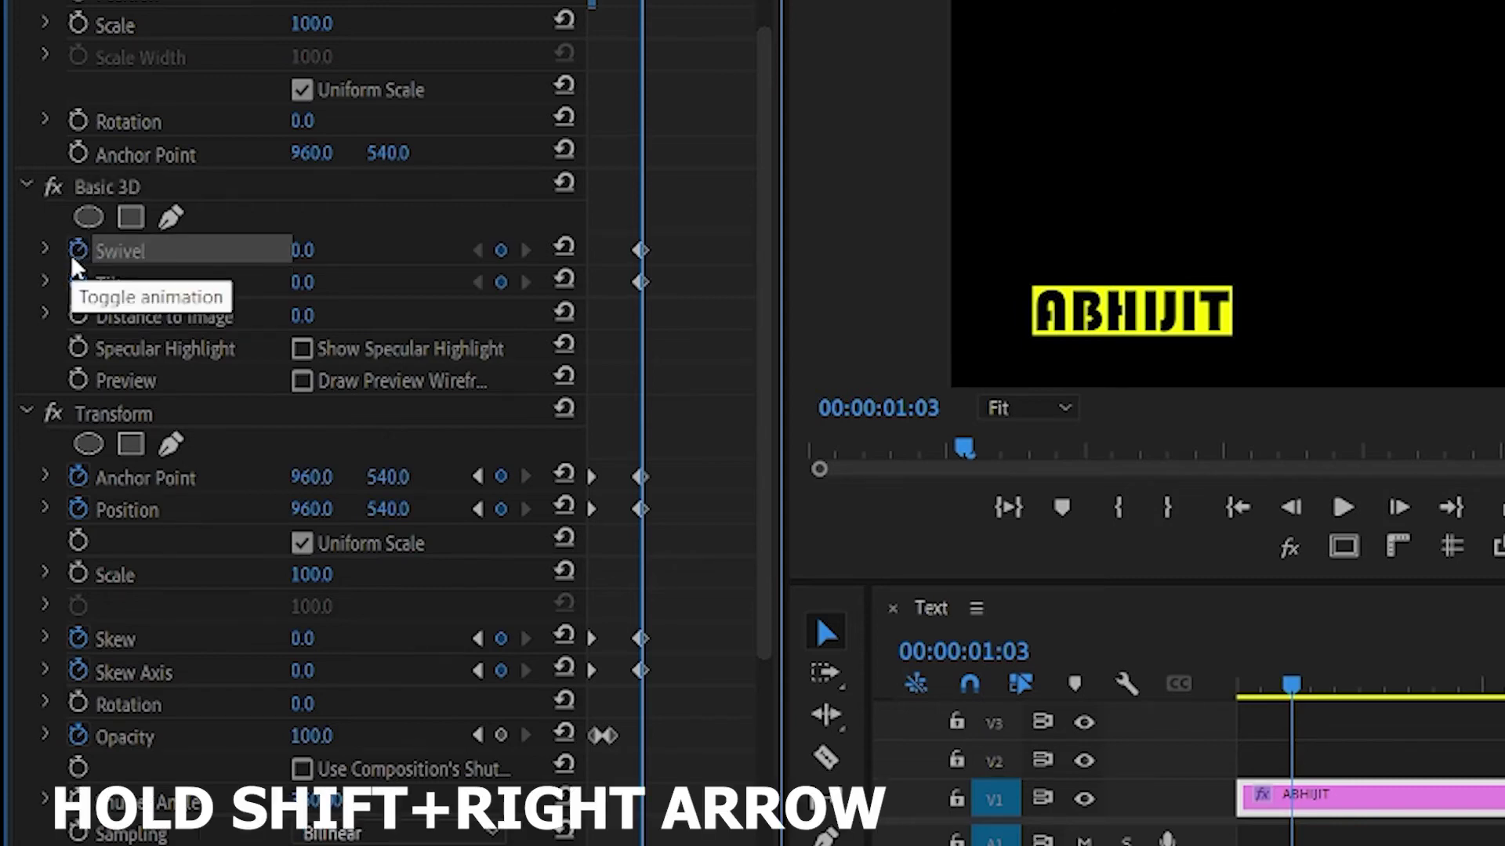
- At 00:00:01:08, set the Basic 3D Swivel to 3.0° and Tilt to -3.0°, and the Transform Skew to 2.0
key(shift+Right)
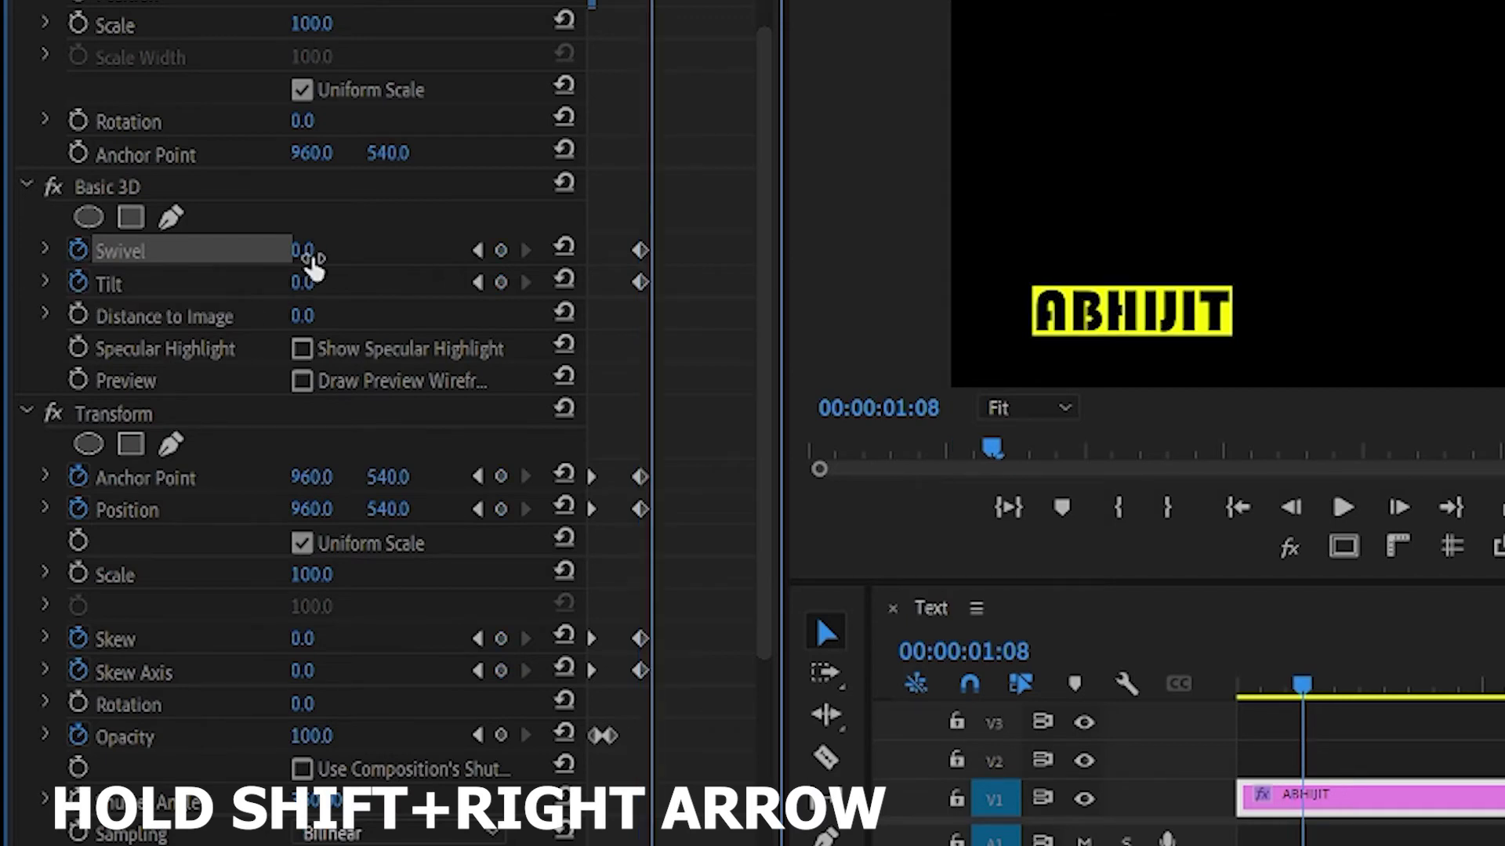
drag(321, 250, 297, 283)
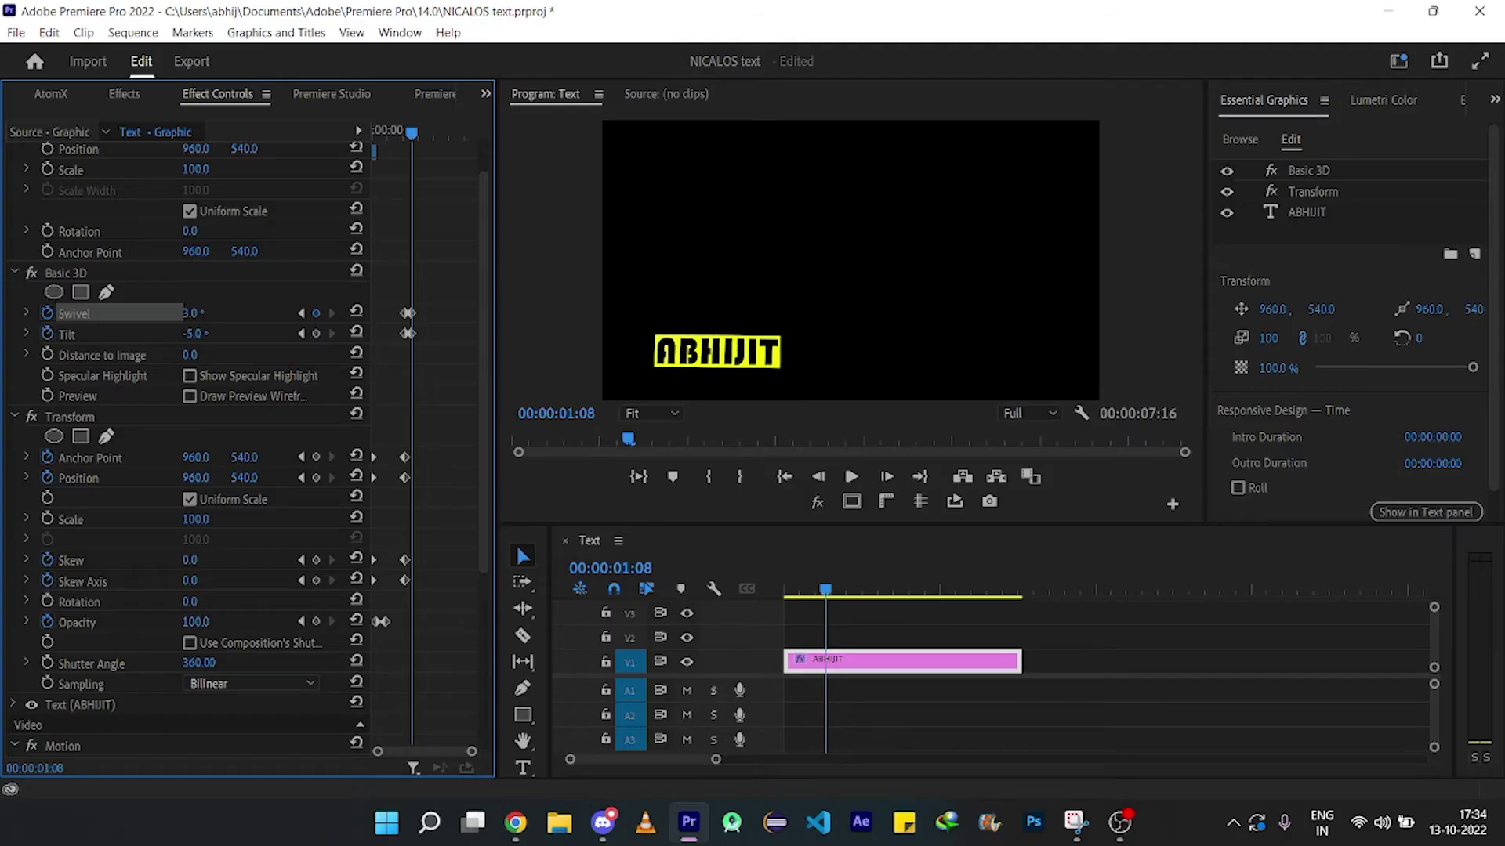
drag(194, 333, 197, 333)
drag(208, 559, 211, 560)
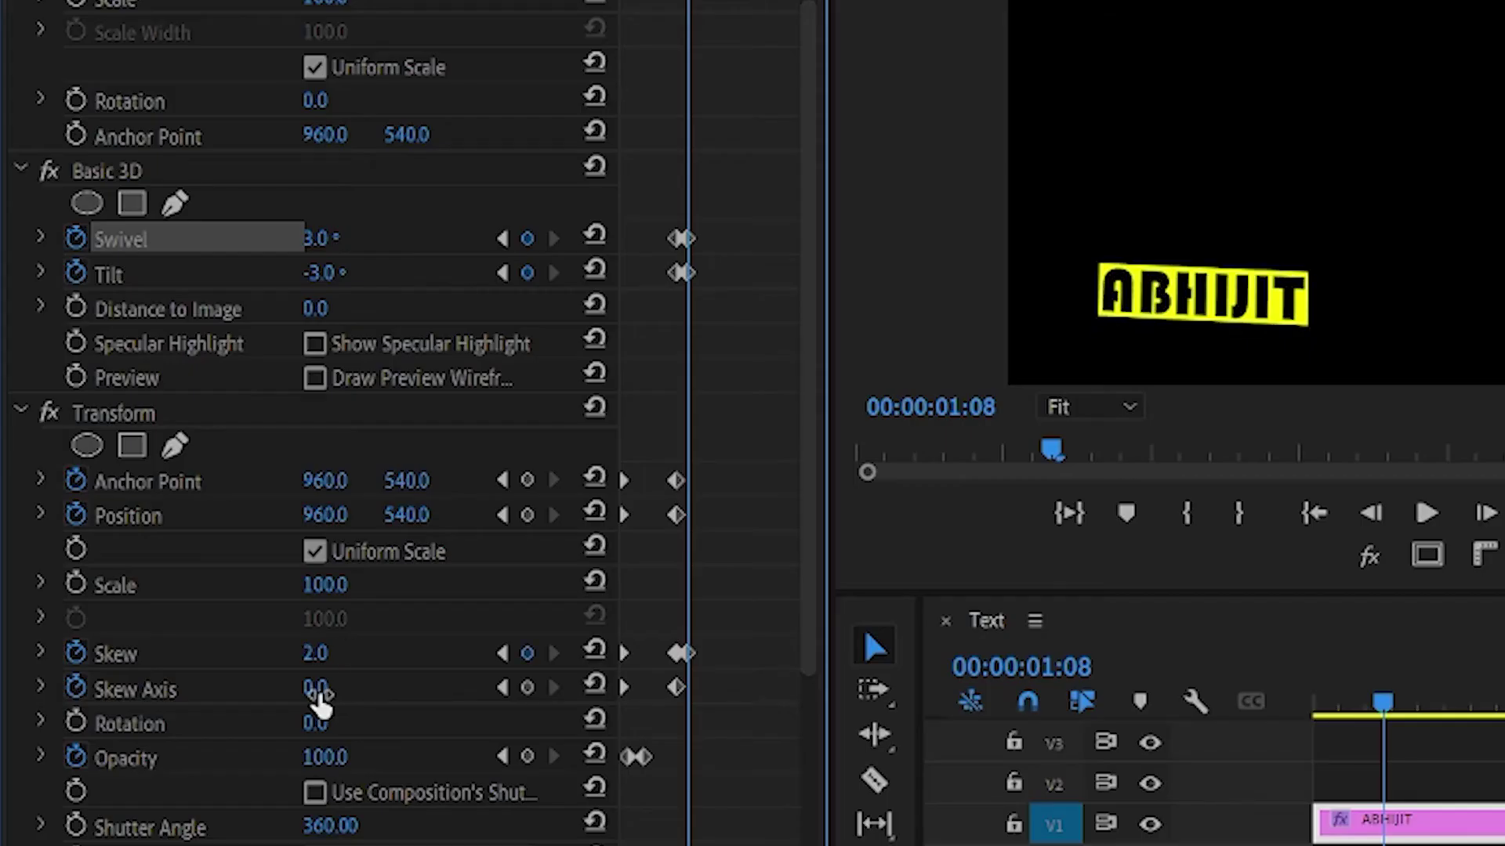
- Set the Skew Axis to 70.0°, and at 00:00:01:13 set Swivel to -3.0°, Tilt to 3.0°, Skew to -2.0 and Skew Axis to -70.0°
mouse_move(317, 694)
mouse_down()
mouse_move(375, 694)
mouse_move(336, 689)
mouse_up()
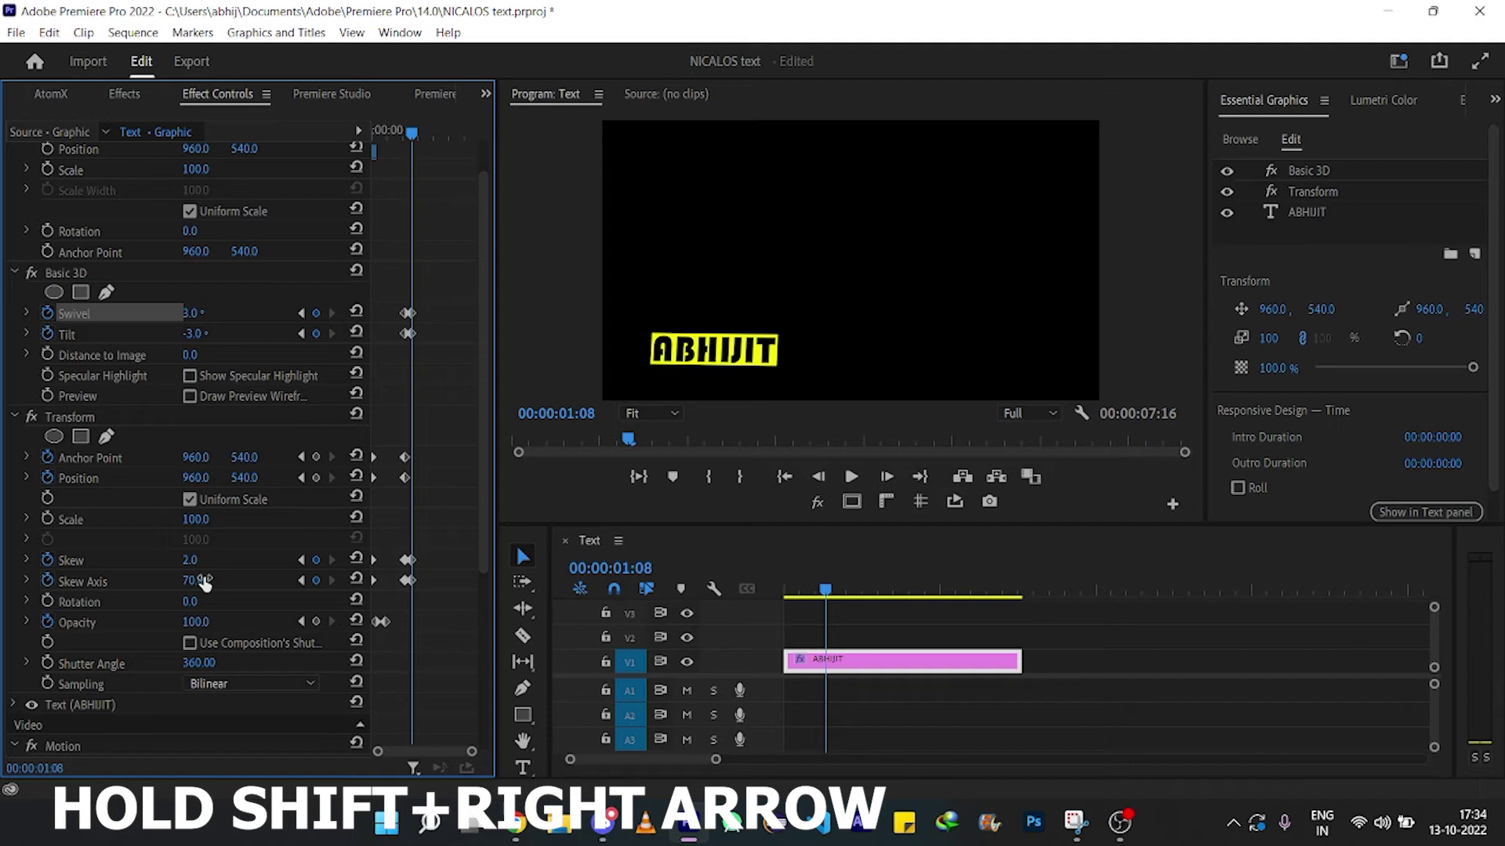
key(shift+Right)
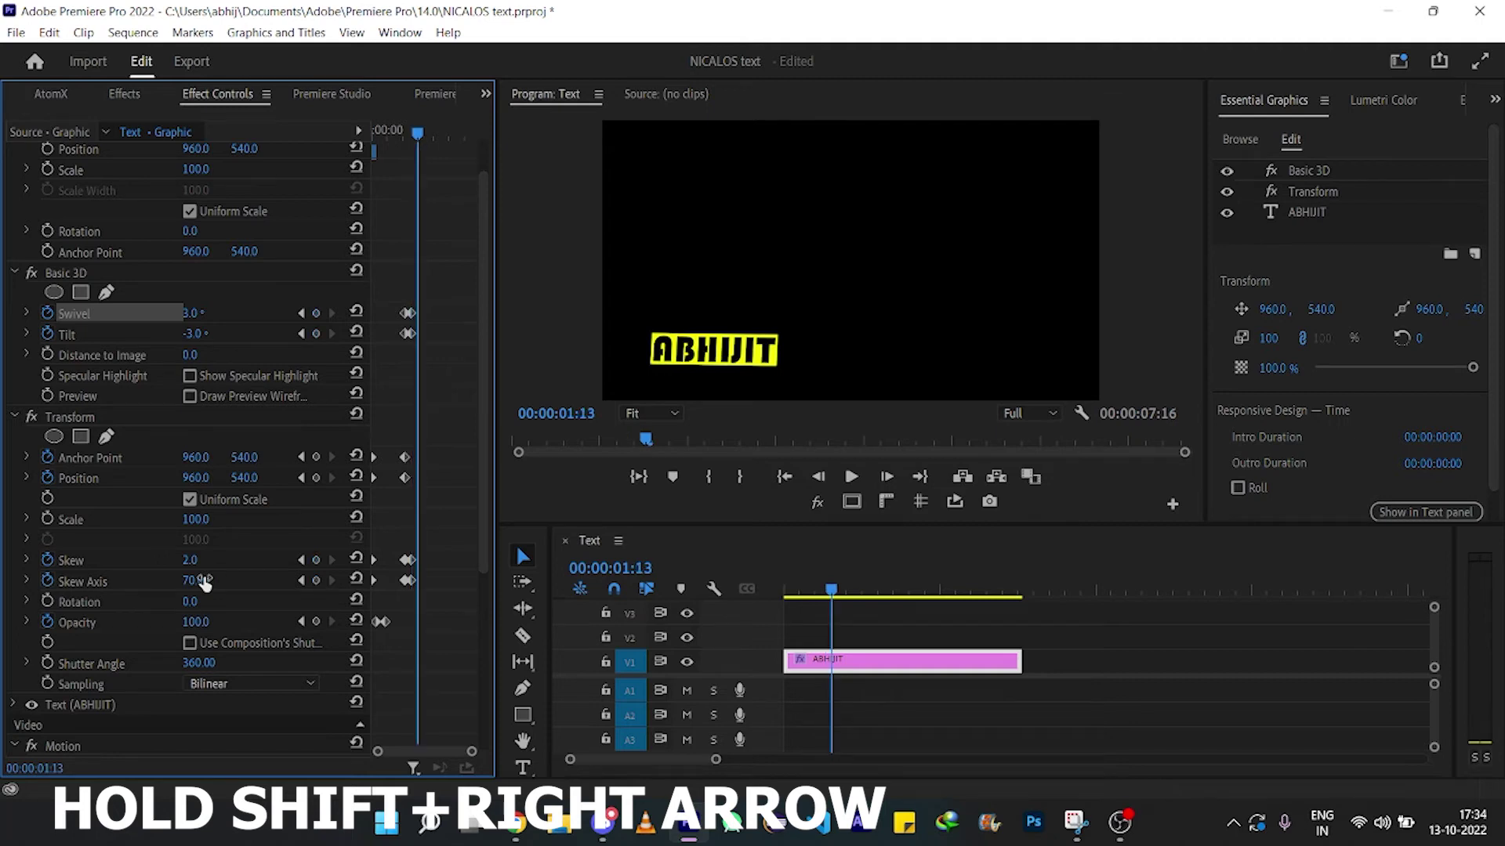
click(209, 314)
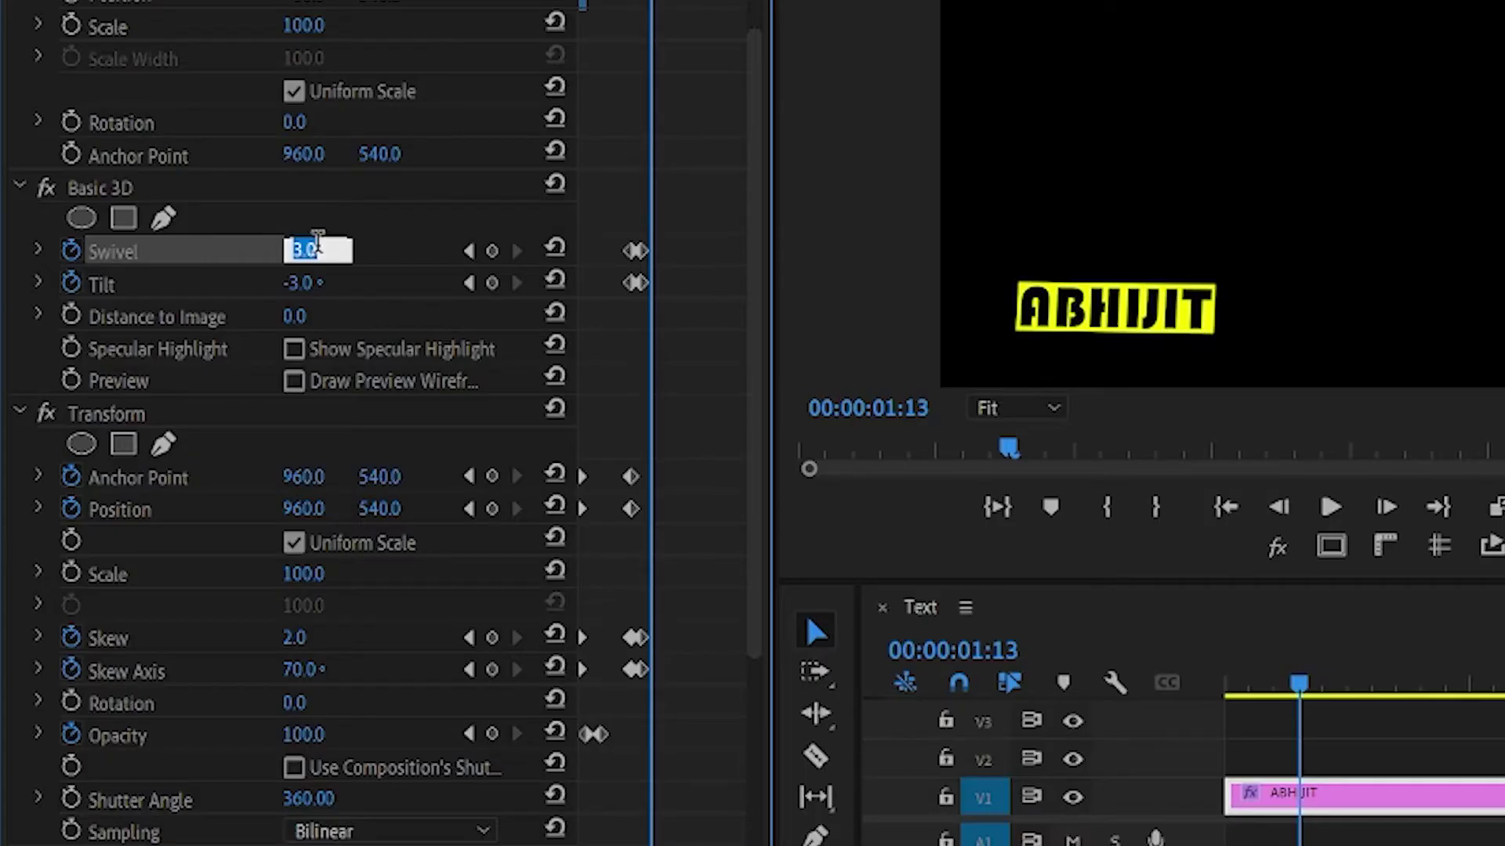
key(Return)
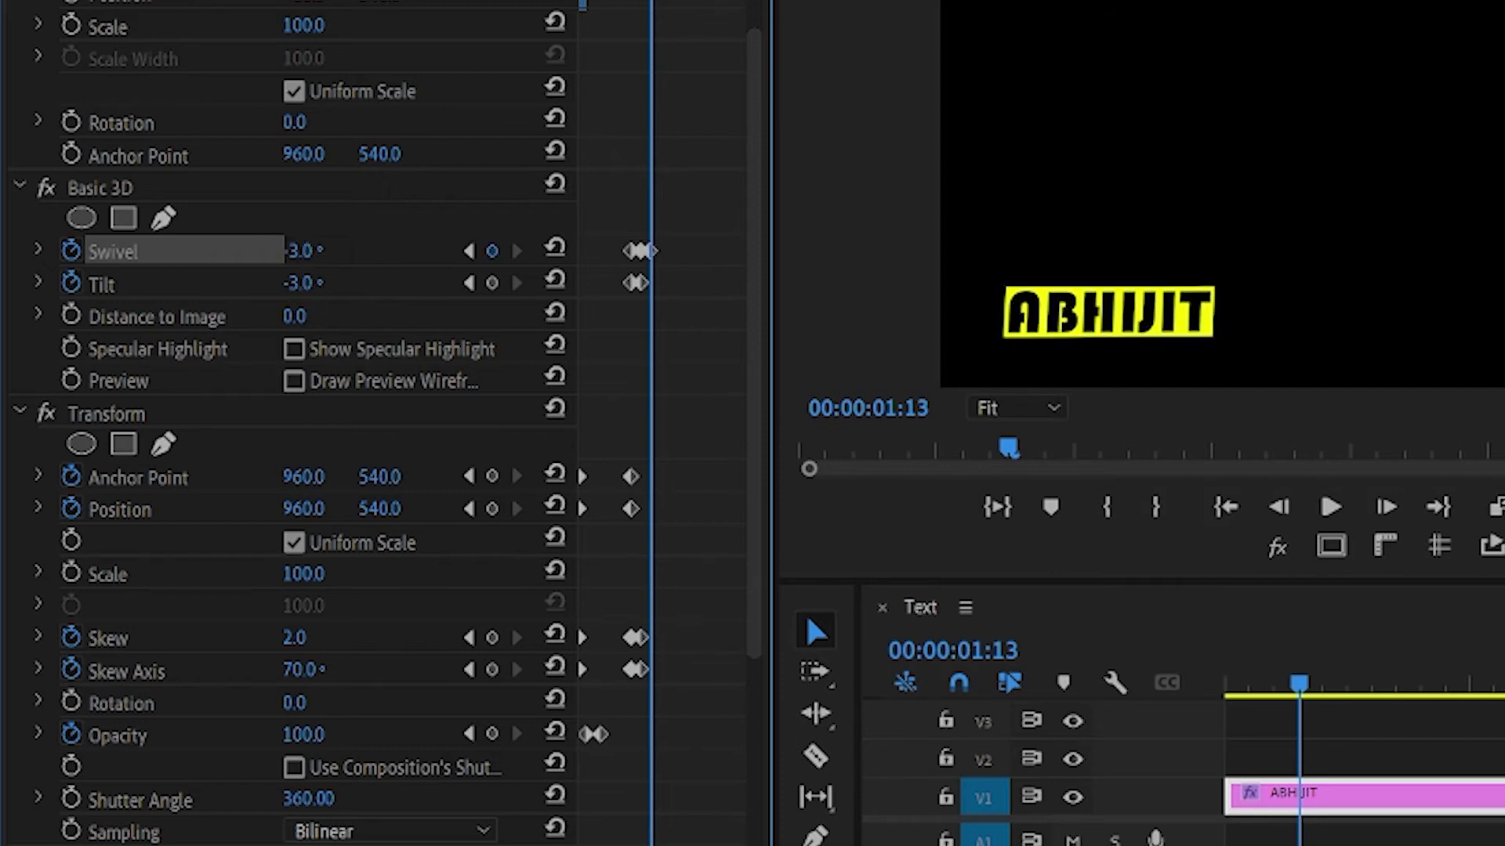
click(296, 638)
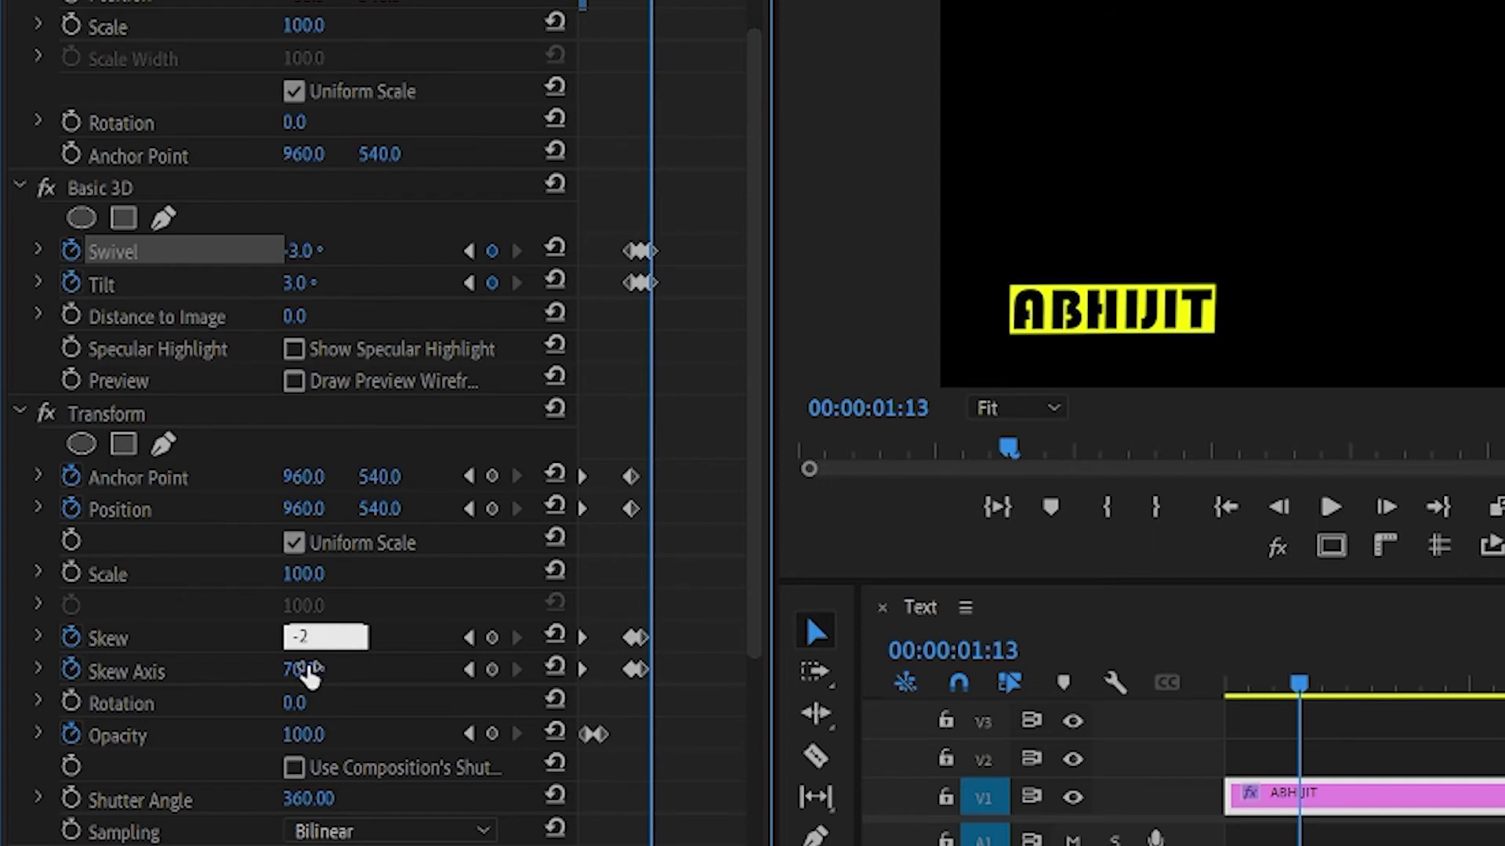
click(317, 666)
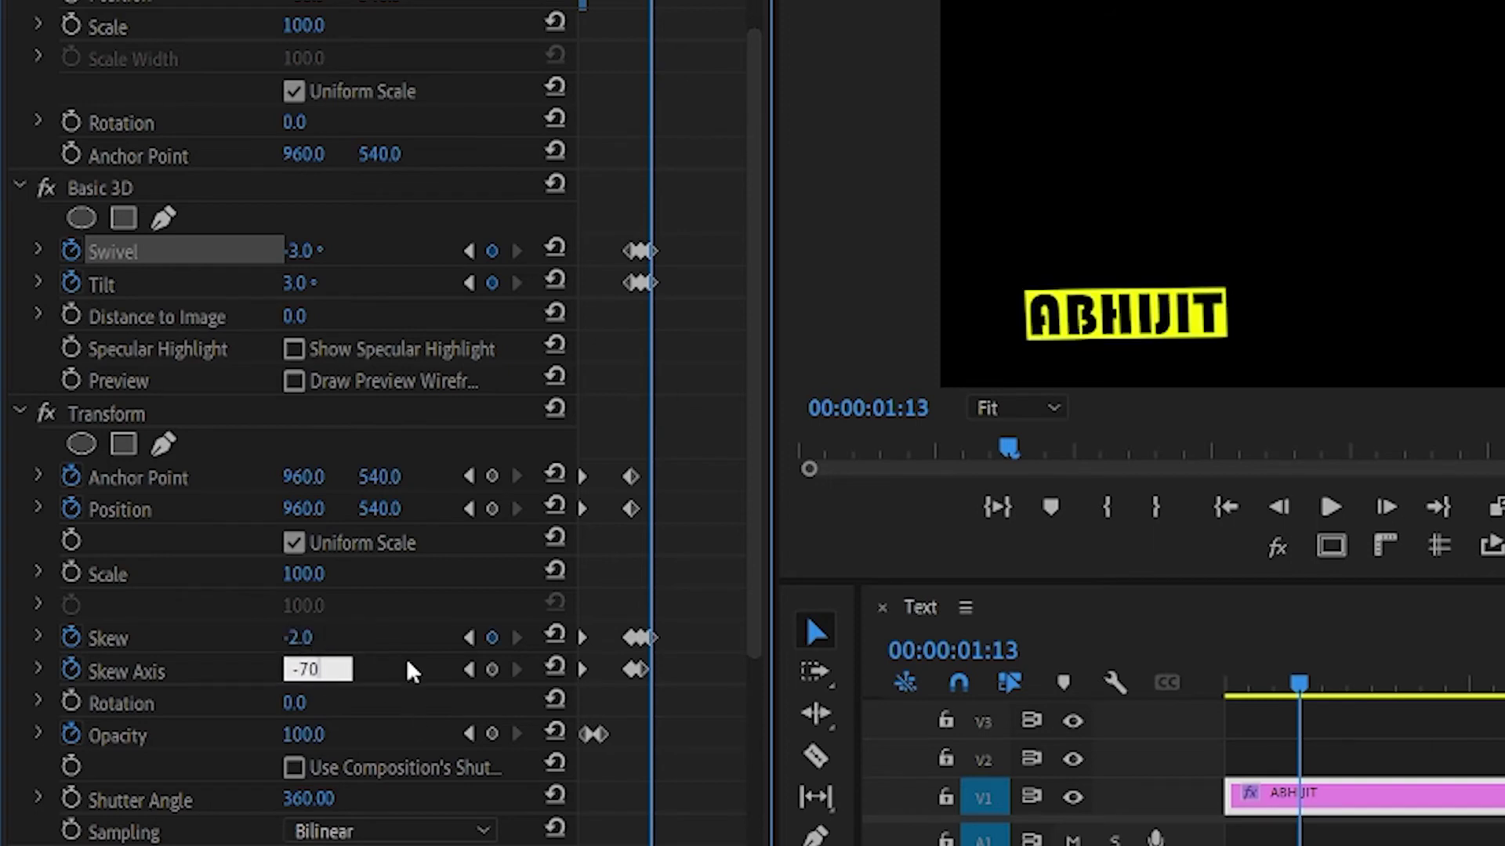
key(Return)
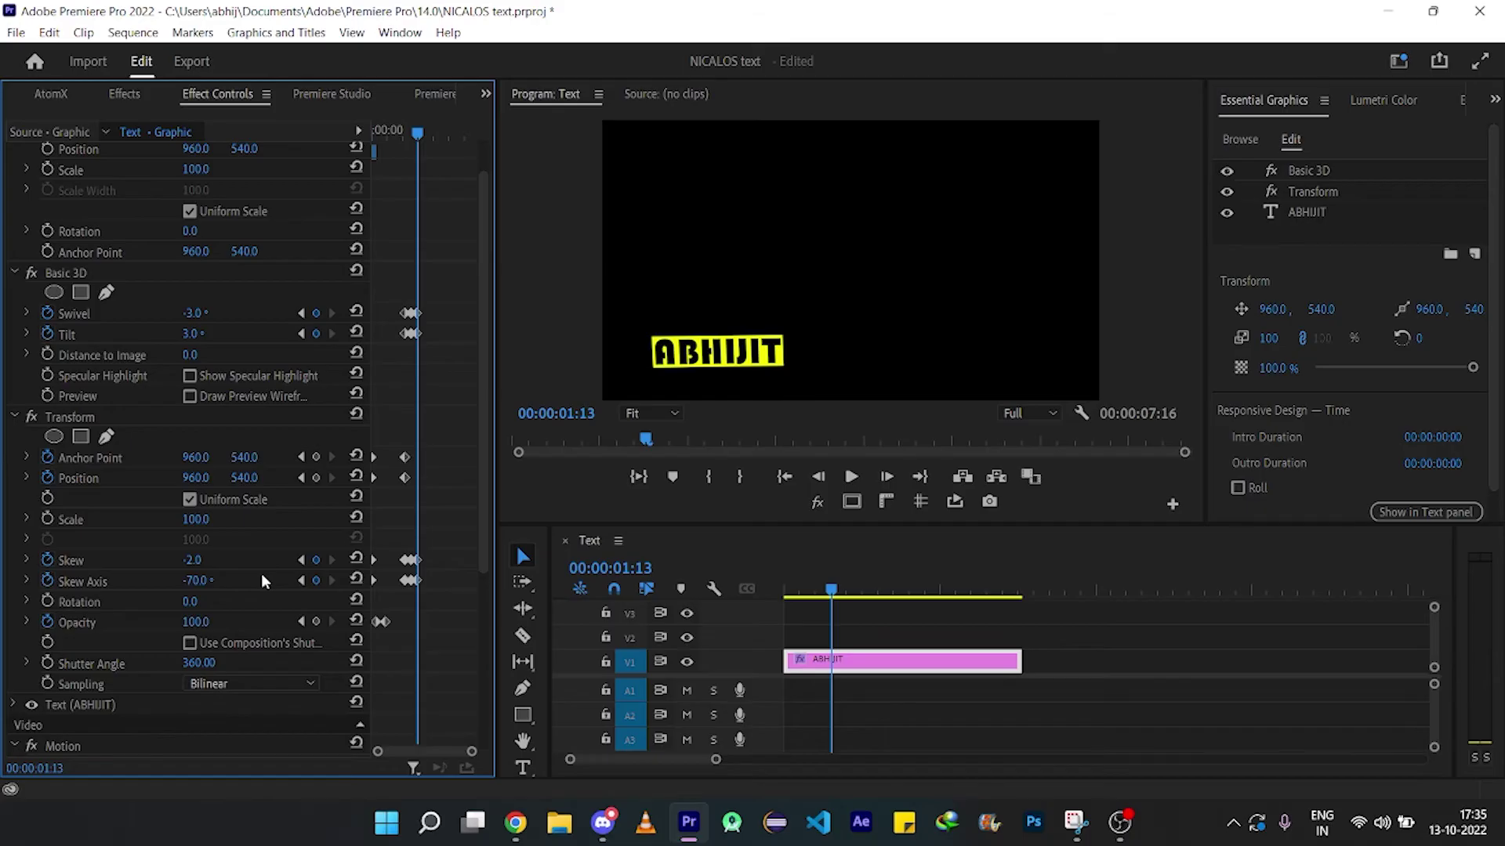
- Copy the last two sets of Swivel, Tilt, Skew and Skew Axis keyframes and paste them at 00:00:01:18
key(shift+Right)
drag(471, 751, 457, 751)
drag(502, 657, 691, 657)
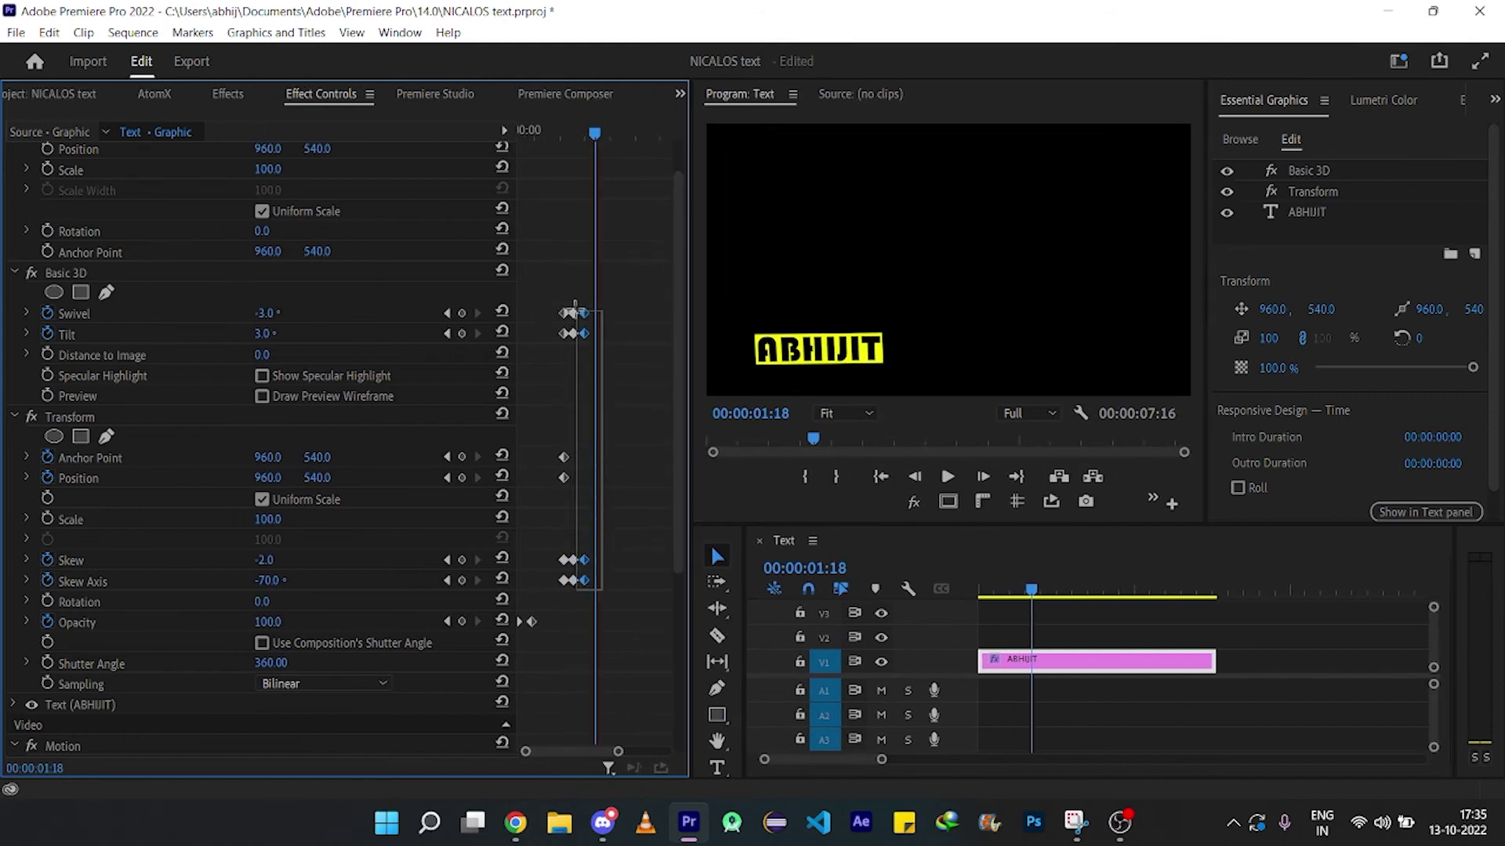
key(ctrl+v)
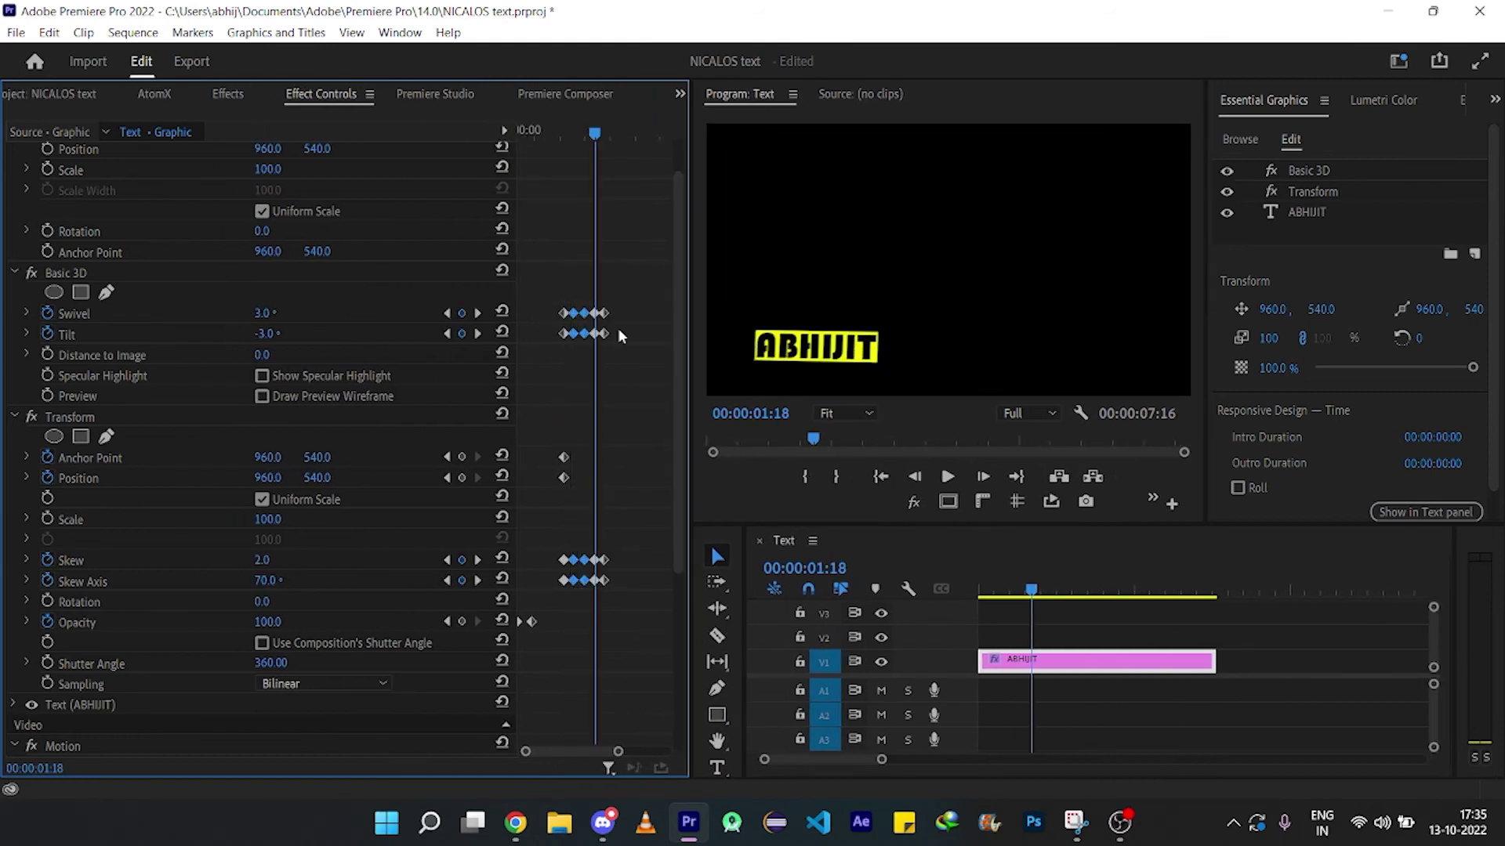
- Keep pasting the copied wobble keyframes at ten-frame intervals along the clip and move the playhead to 00:00:04:13
key(shift+Right)
key(shift+Right)
key(ctrl+v)
key(shift+Right)
key(shift+Right)
key(ctrl+v)
mouse_move(636, 134)
mouse_down()
mouse_move(559, 174)
mouse_move(646, 123)
mouse_up()
click(478, 335)
drag(616, 751, 656, 752)
key(shift+Right)
key(ctrl+v)
key(shift+Right)
key(shift+Right)
key(ctrl+v)
key(shift+Right)
key(shift+Right)
key(shift+Right)
key(shift+Right)
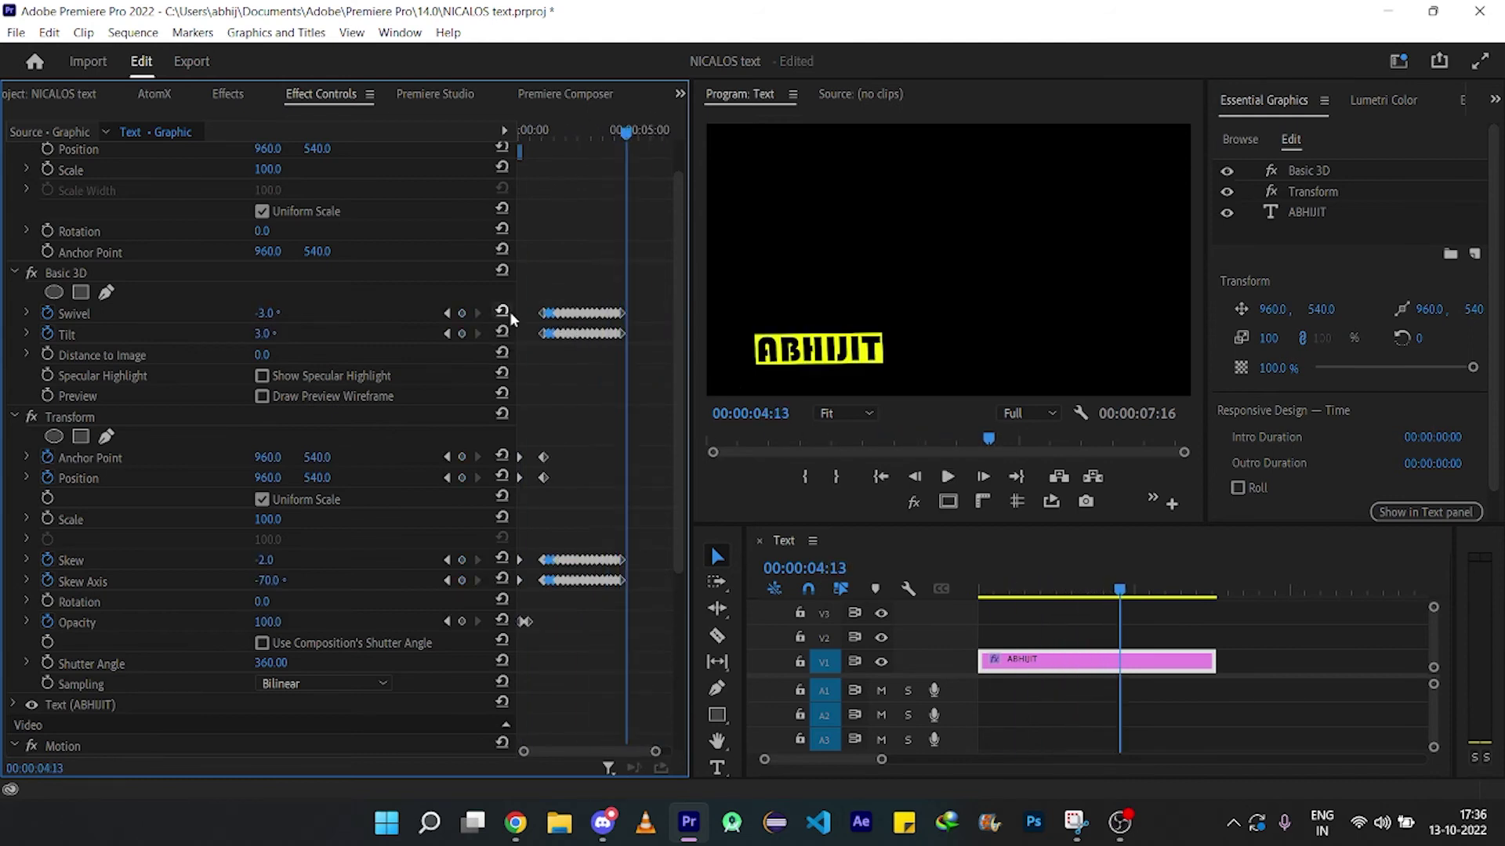
- At 00:00:04:13, reset Basic 3D Swivel and Tilt and Transform Anchor Point, Position, Skew and Skew Axis to their defaults
click(504, 312)
click(503, 333)
click(501, 456)
click(502, 477)
click(501, 558)
click(502, 580)
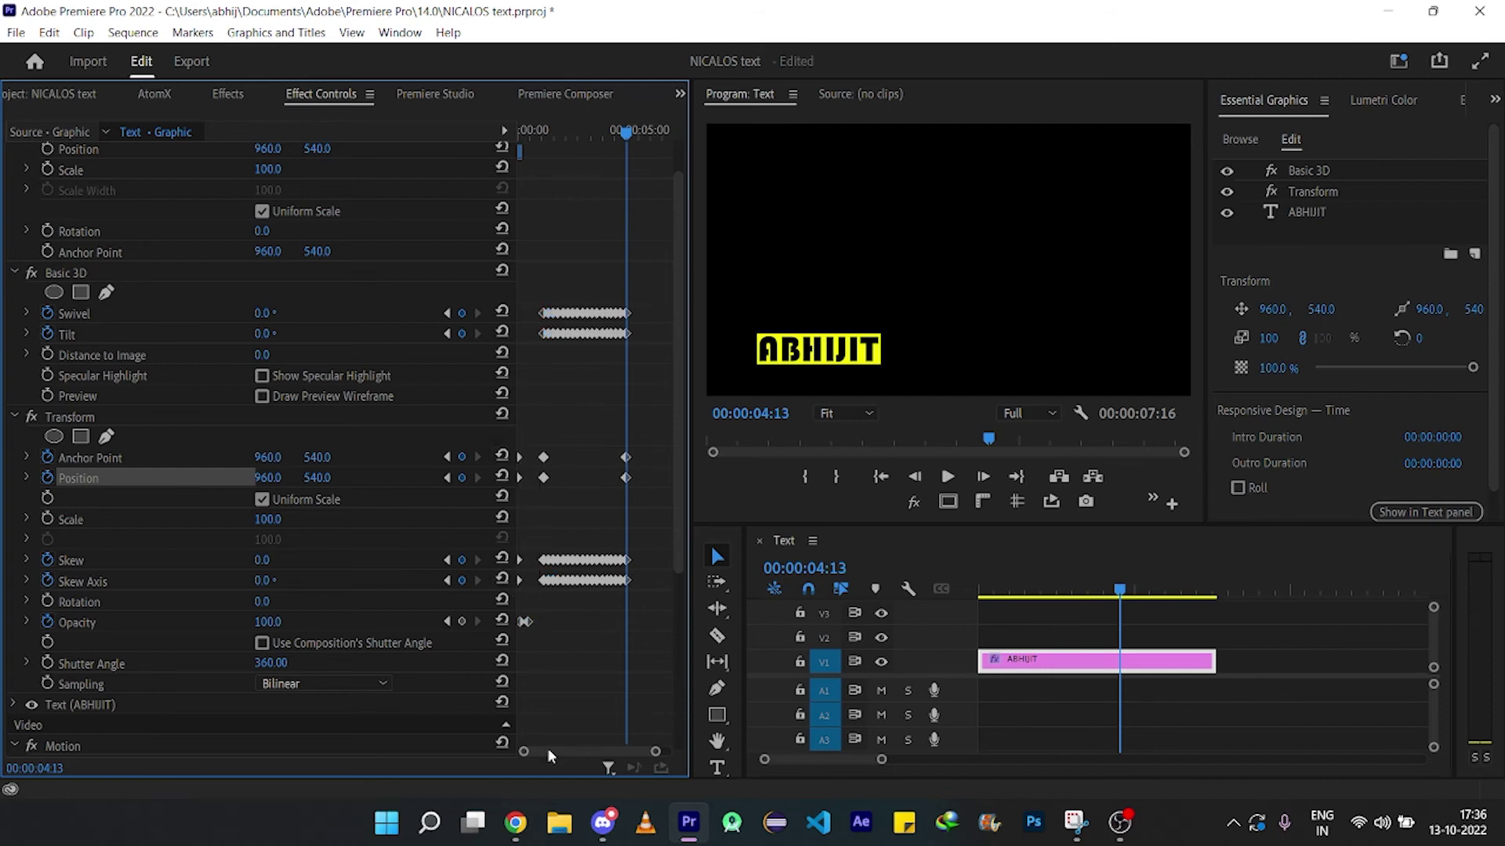
- Paste the opening Anchor Point, Position, Skew and Skew Axis keyframes near 00:00:05:13 and keyframe the Transform Opacity to fade out
mouse_move(628, 132)
mouse_down()
mouse_move(656, 147)
mouse_move(651, 132)
mouse_up()
key(ctrl+v)
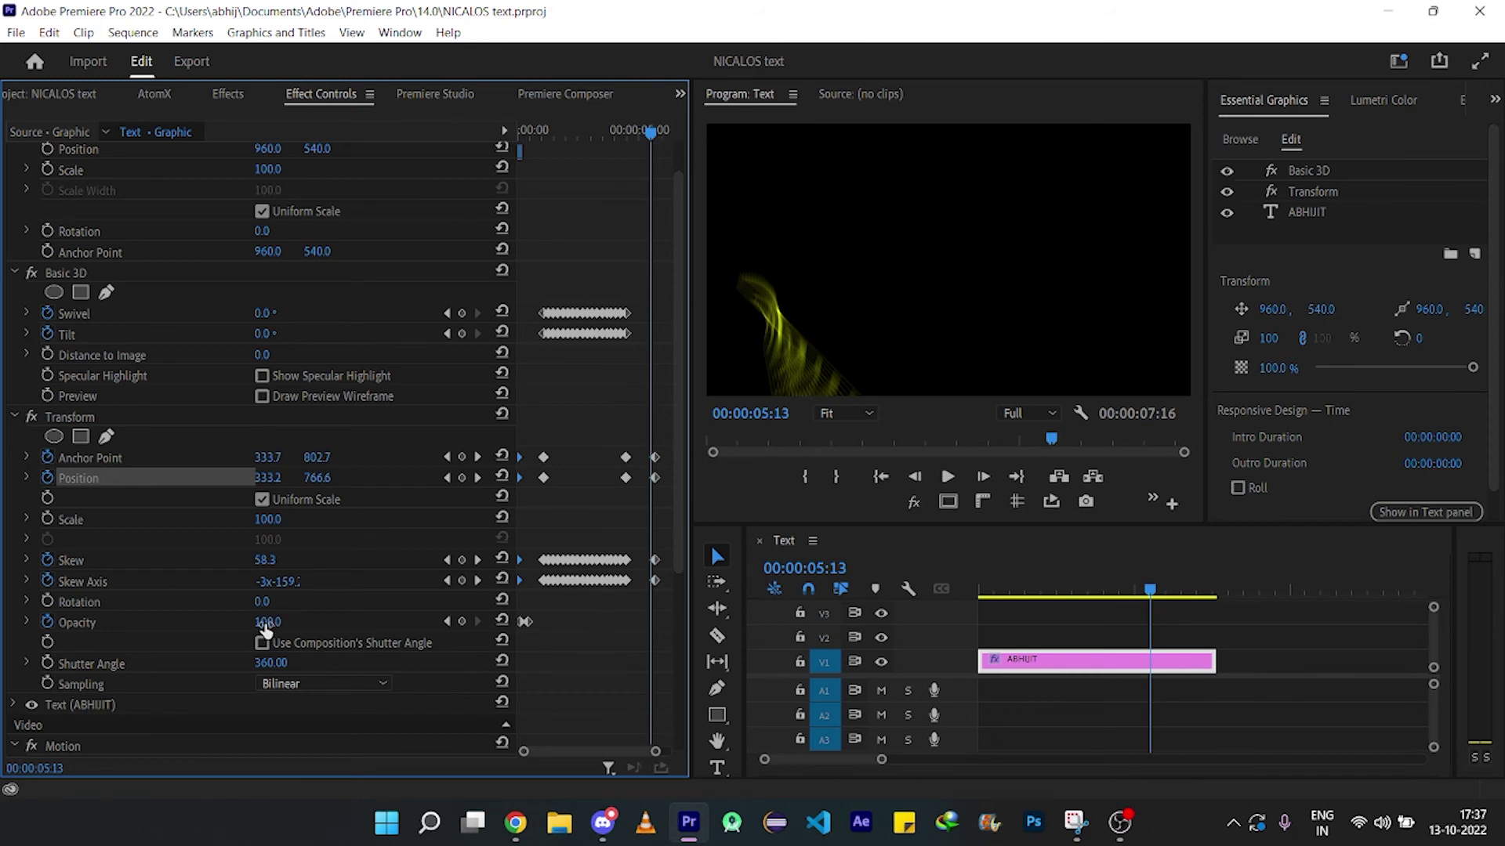
drag(651, 131, 650, 133)
click(461, 622)
drag(267, 622, 189, 622)
- Collapse the Basic 3D and Transform settings and play the title animation from the start
key(Home)
click(12, 417)
click(15, 272)
drag(691, 581, 607, 595)
key(space)
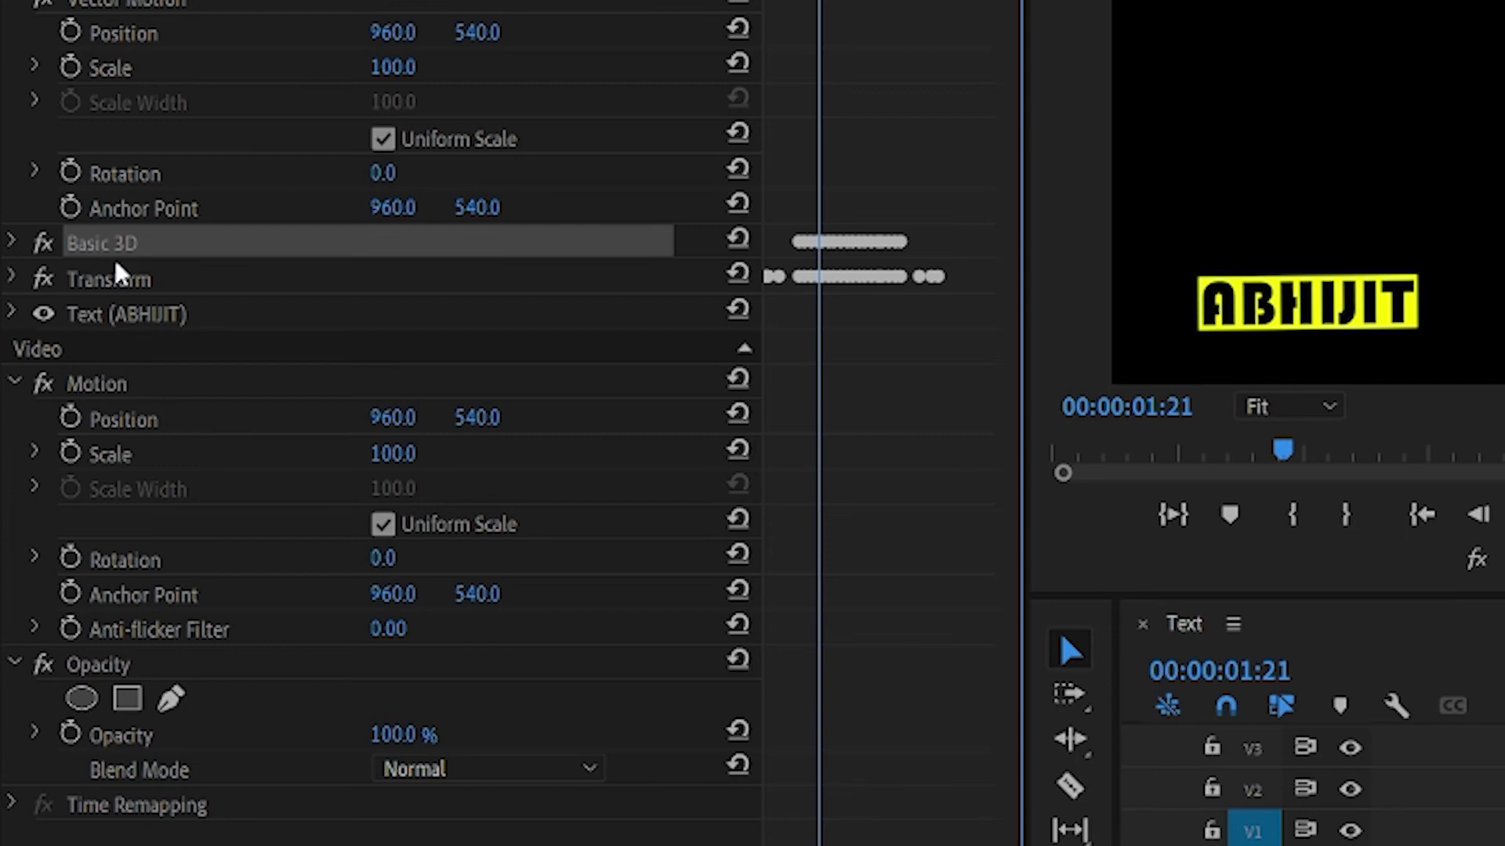
- Save the Basic 3D and Transform effects together as a preset named "text aninsta" with type Scale
shift+click(117, 279)
right_click(118, 279)
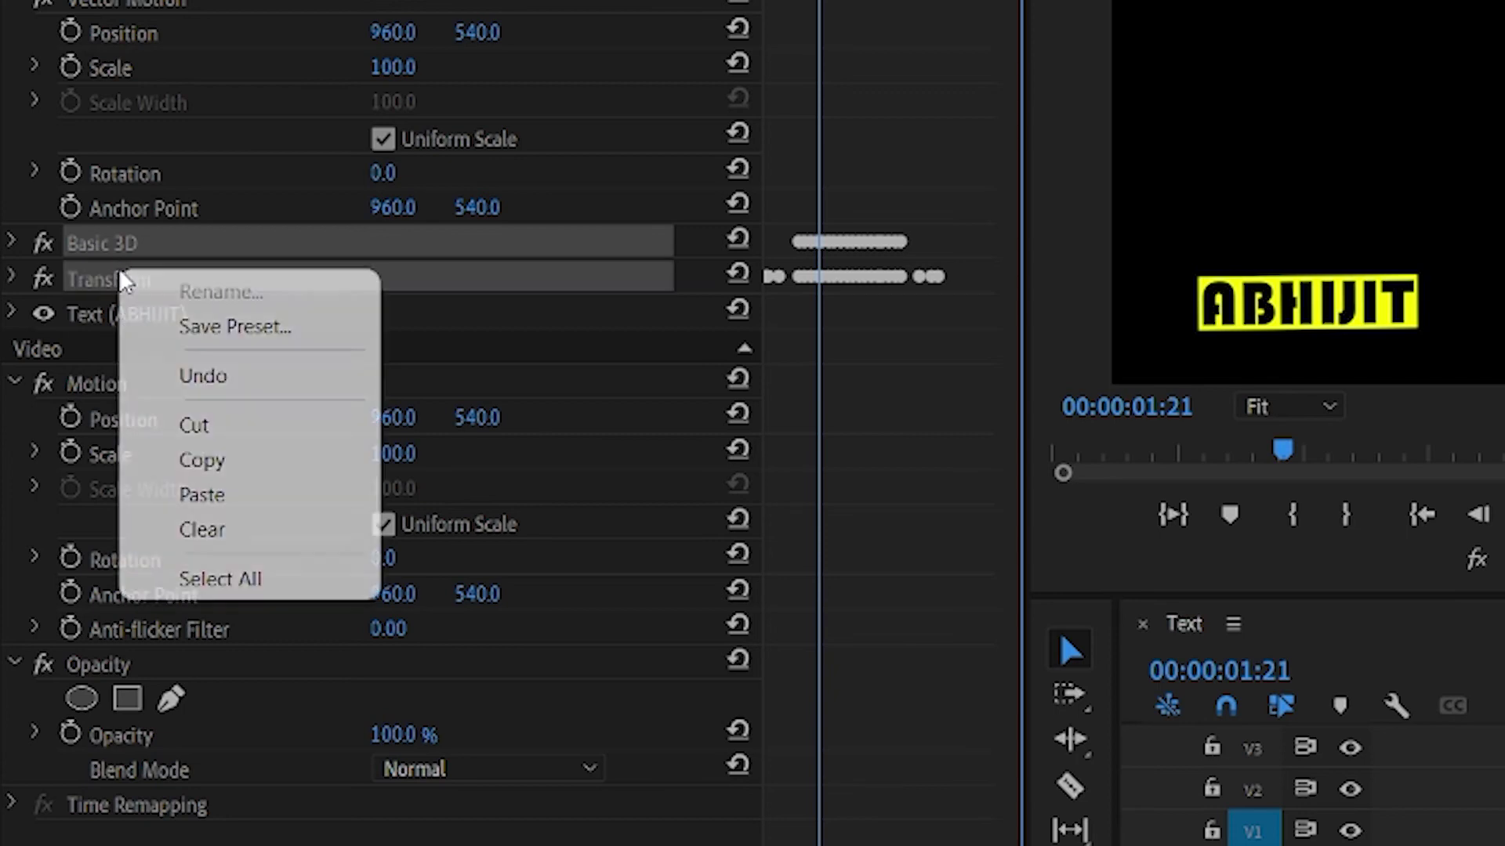
click(196, 327)
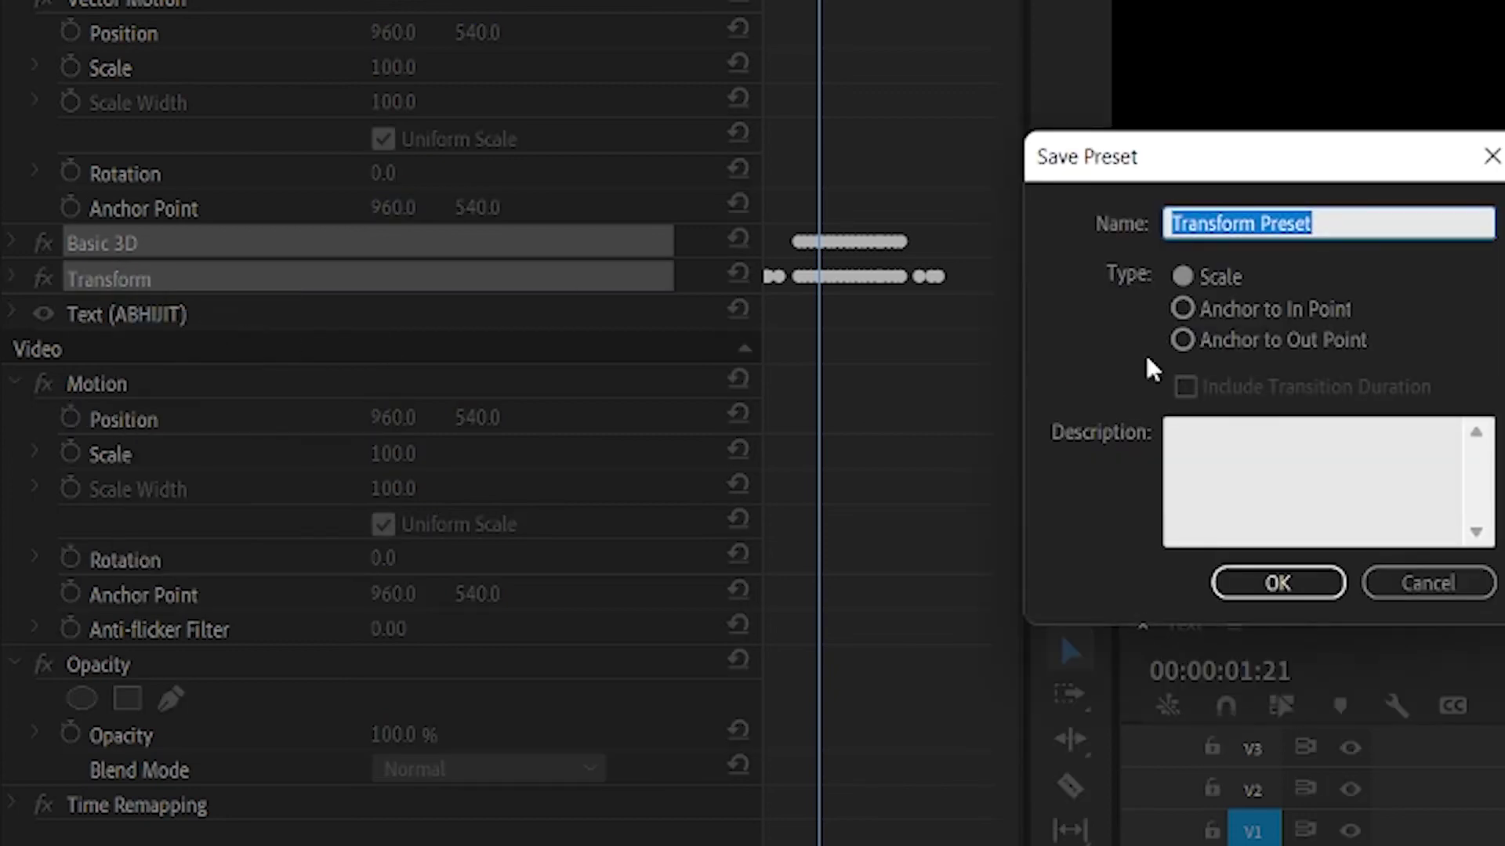
text(text ani)
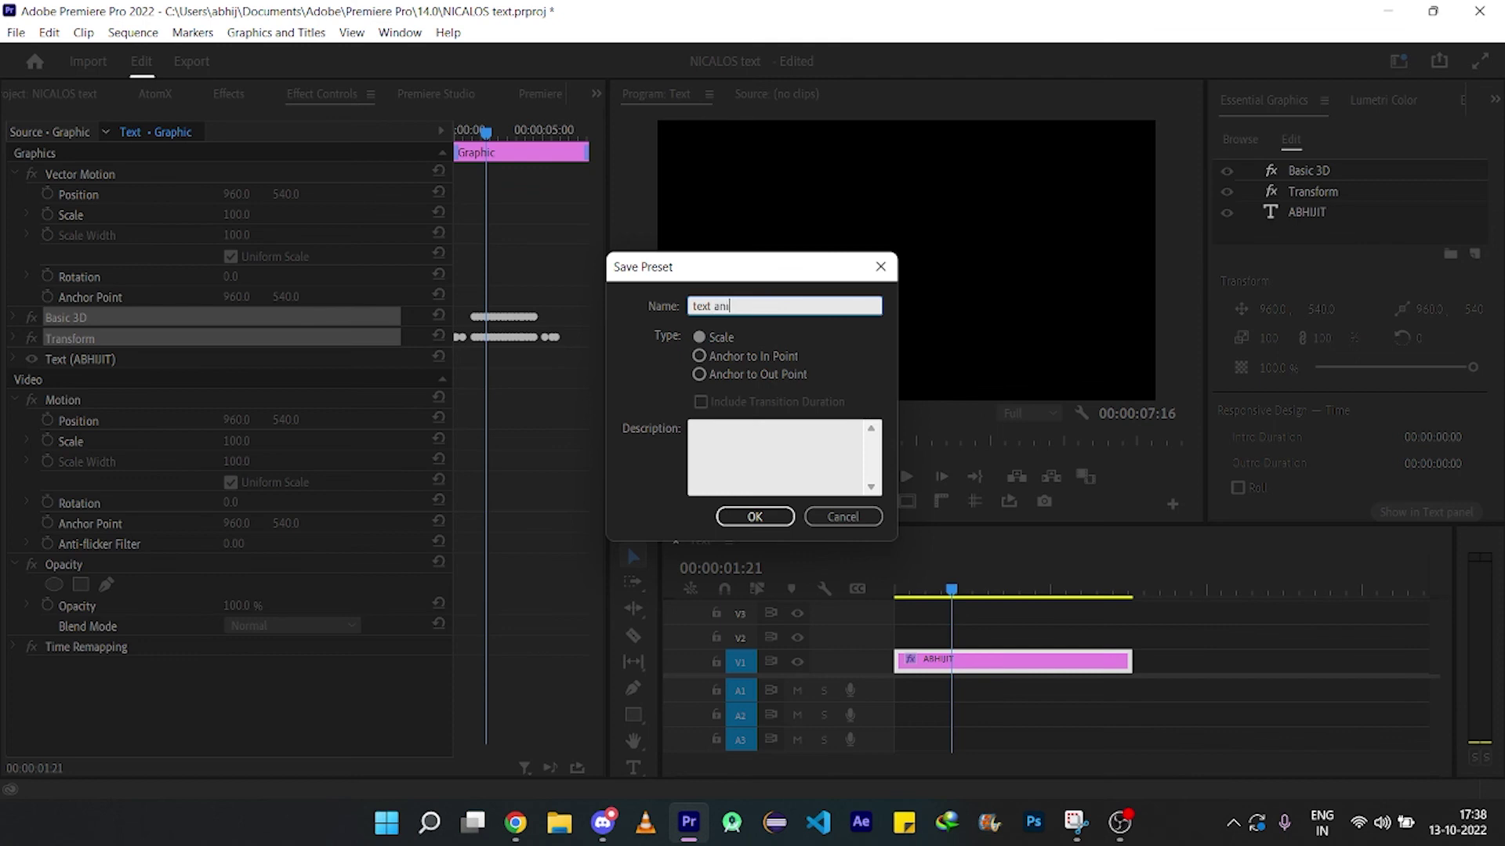
text(nsta)
key(Return)
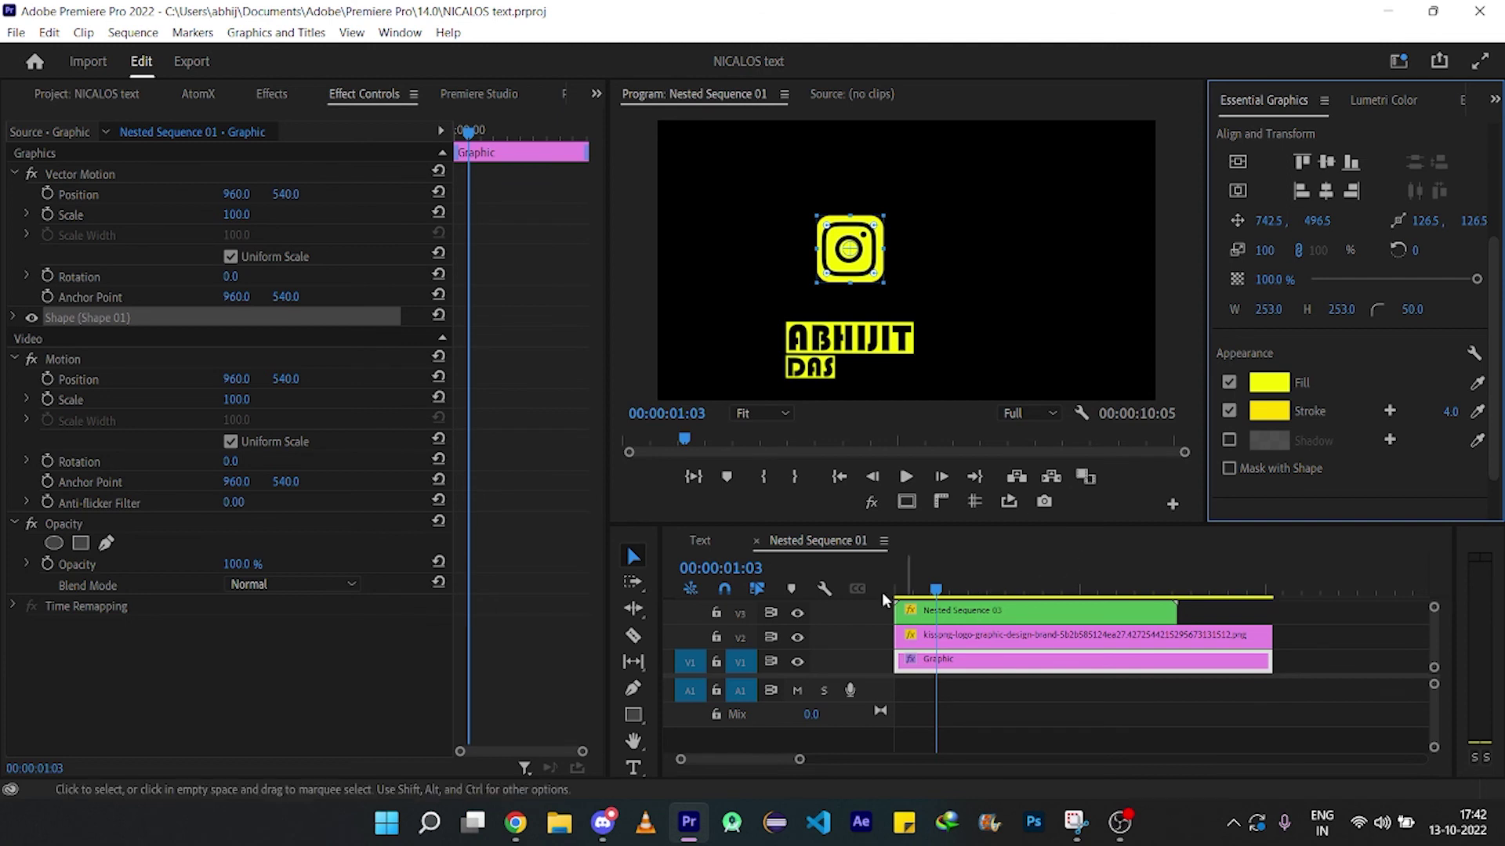
- Check the icon and title in the Text sequence, and delete the Nested Sequence 03 clip from Nested Sequence 01
click(714, 543)
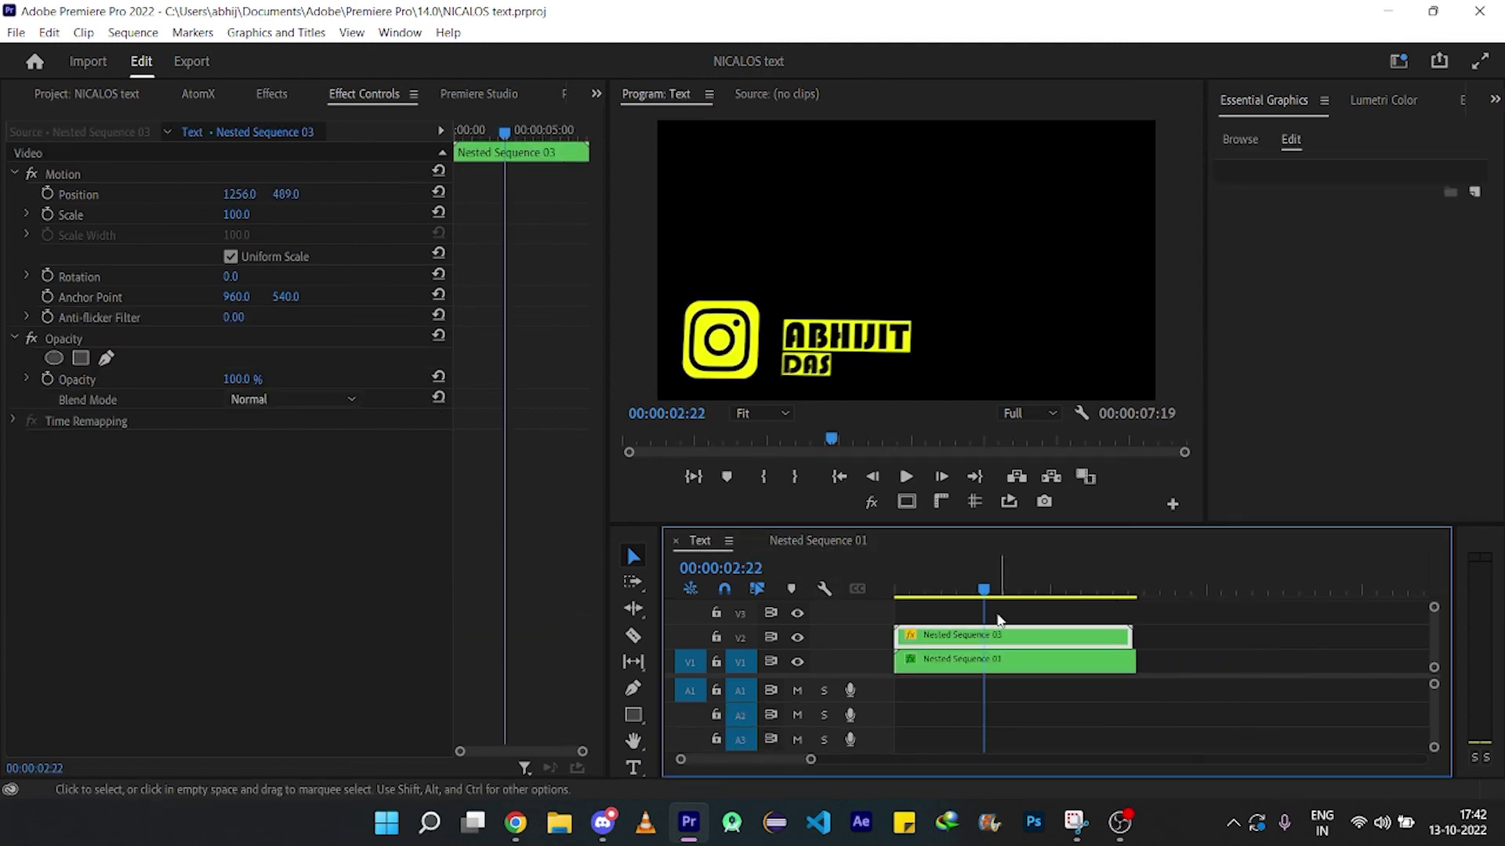
mouse_move(989, 610)
mouse_down()
mouse_move(901, 606)
mouse_move(962, 622)
mouse_up()
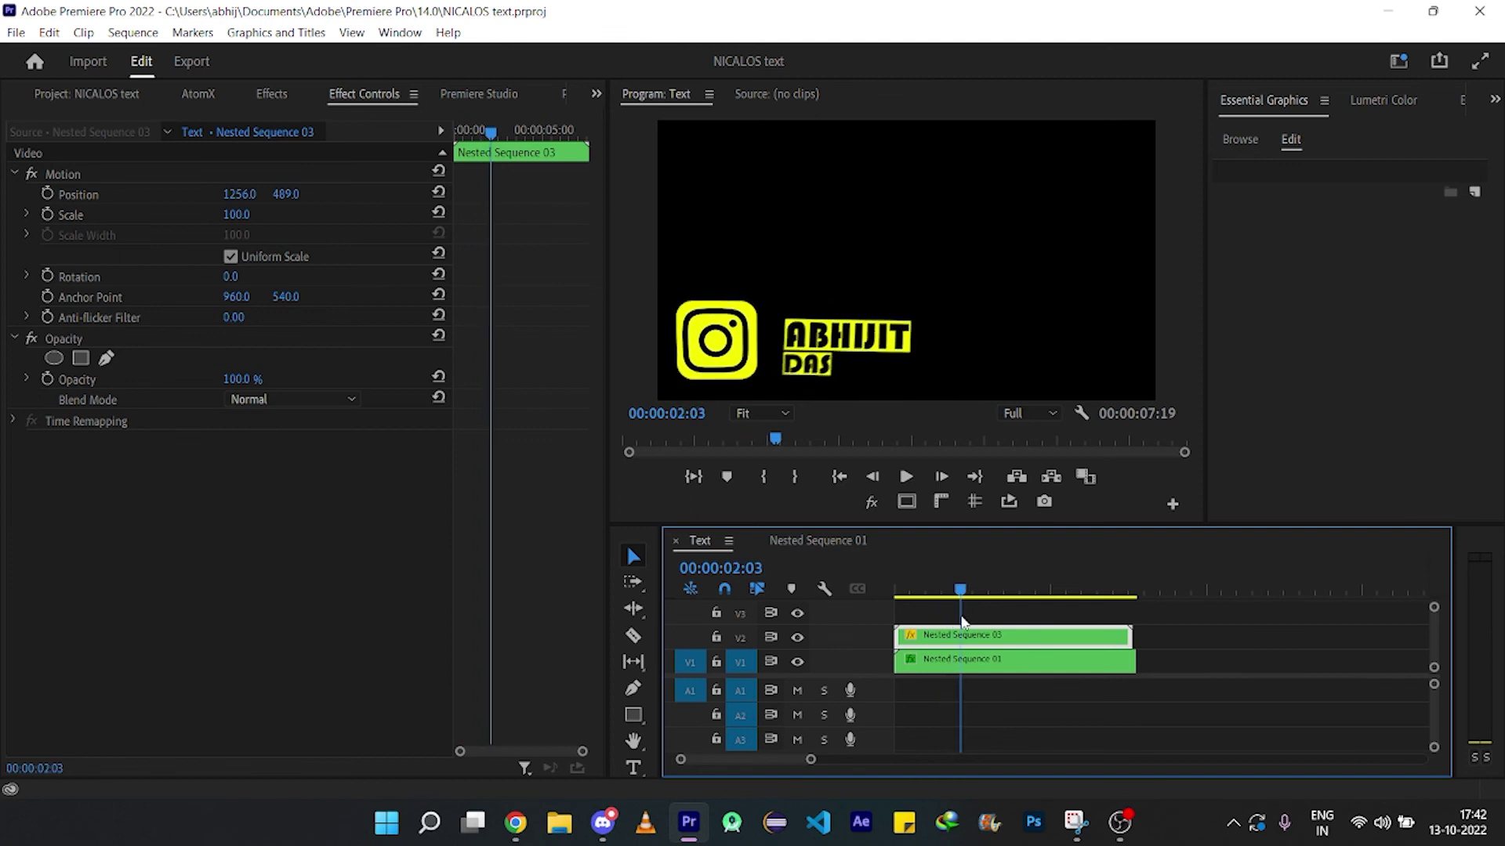
click(776, 540)
click(954, 612)
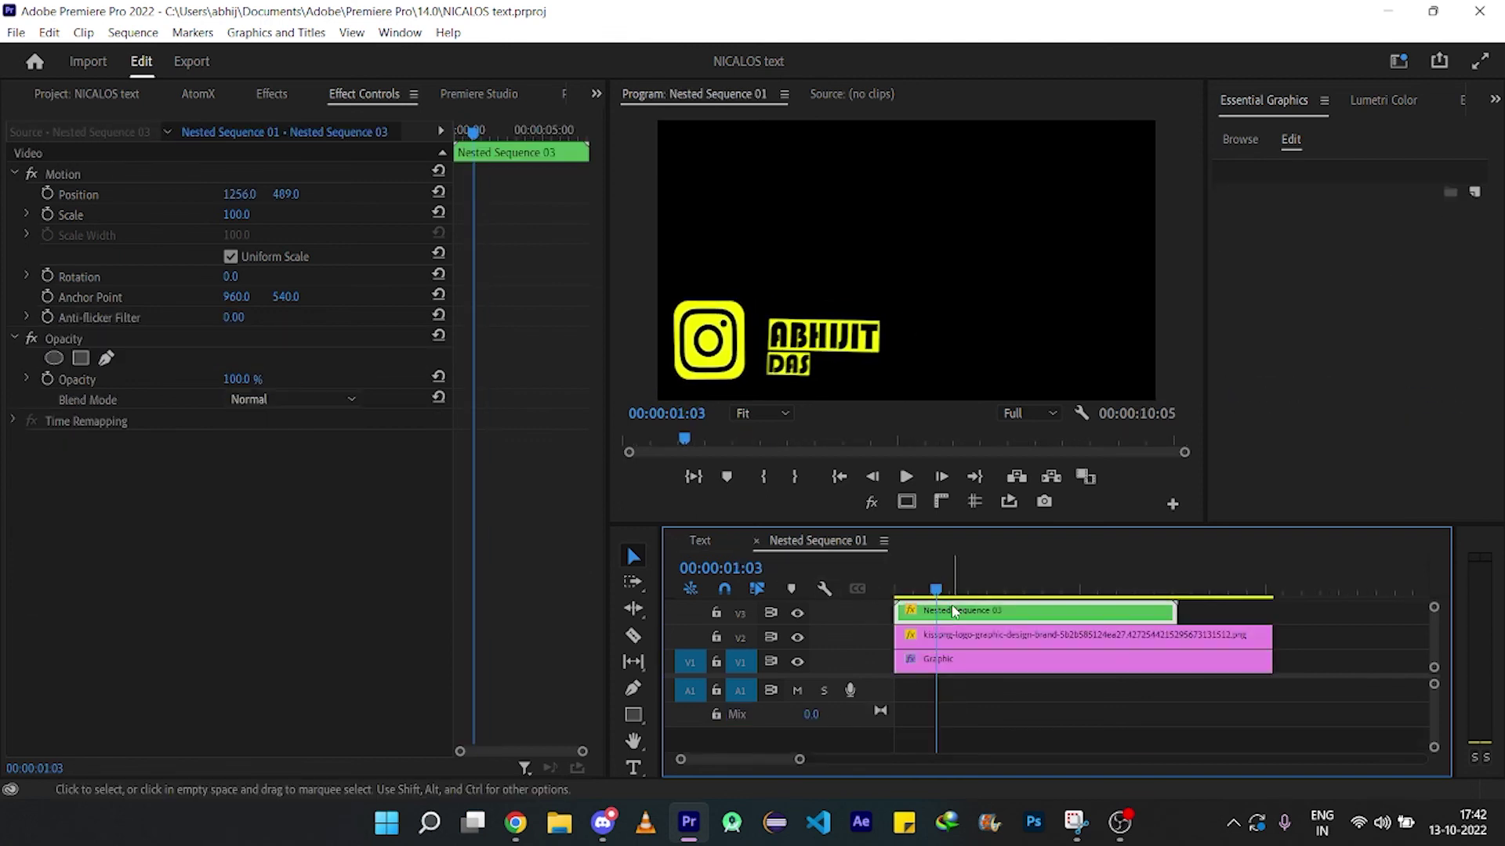
key(Delete)
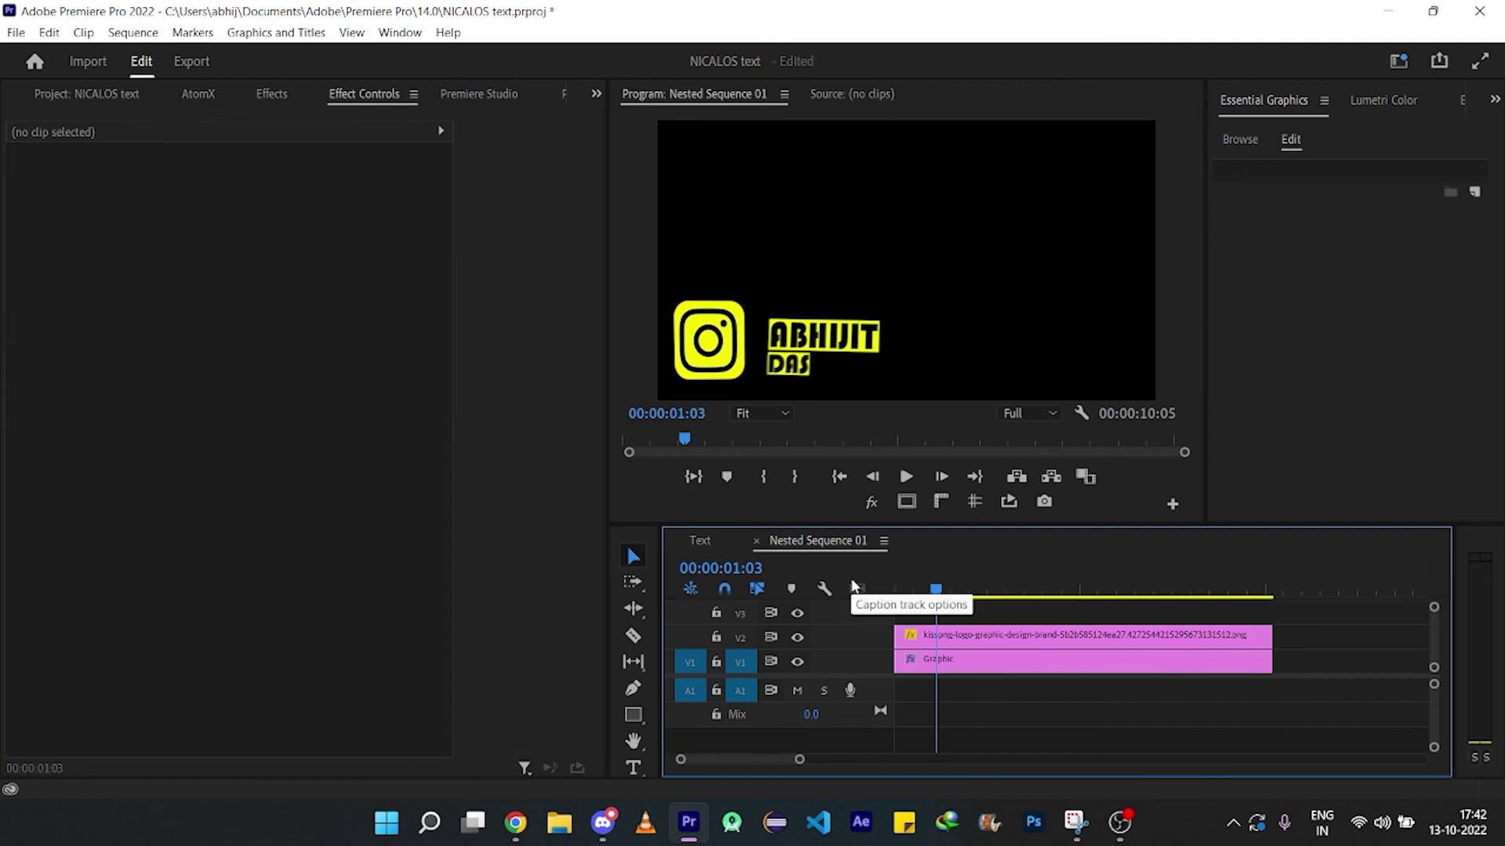